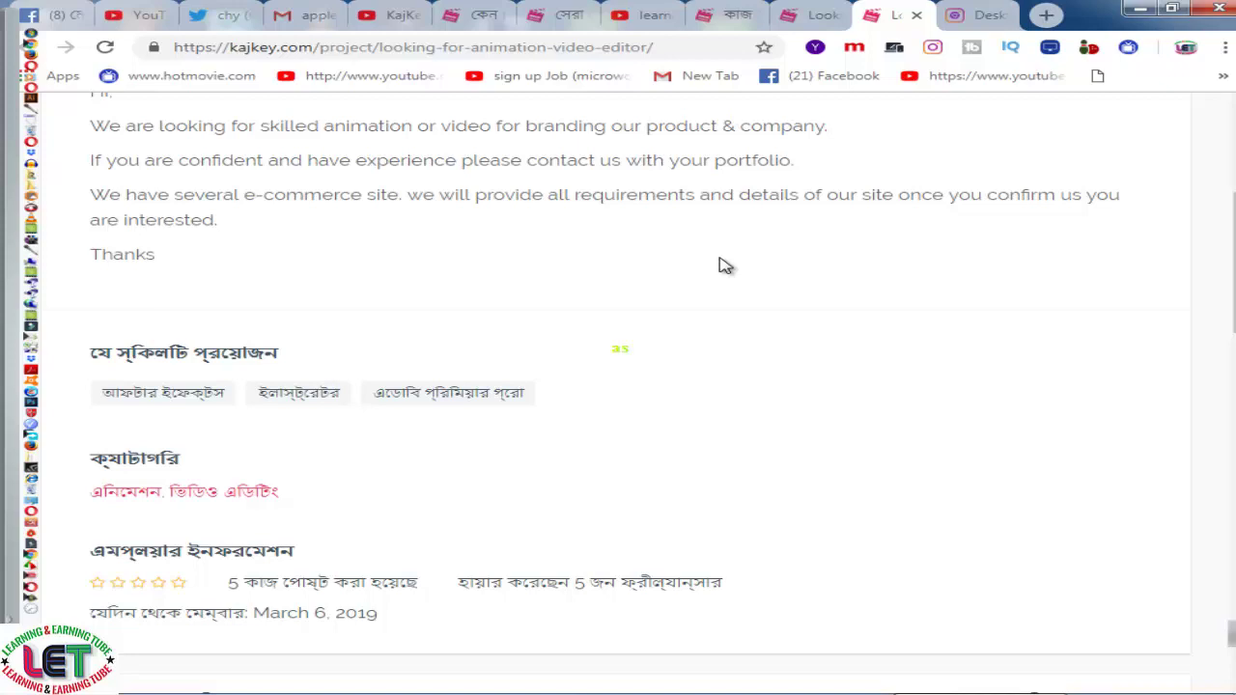
# Review the "Looking for Animation / video editor" job details and open its bid form
pyautogui.scroll(-1, 725, 266)
pyautogui.scroll(-1, 725, 267)
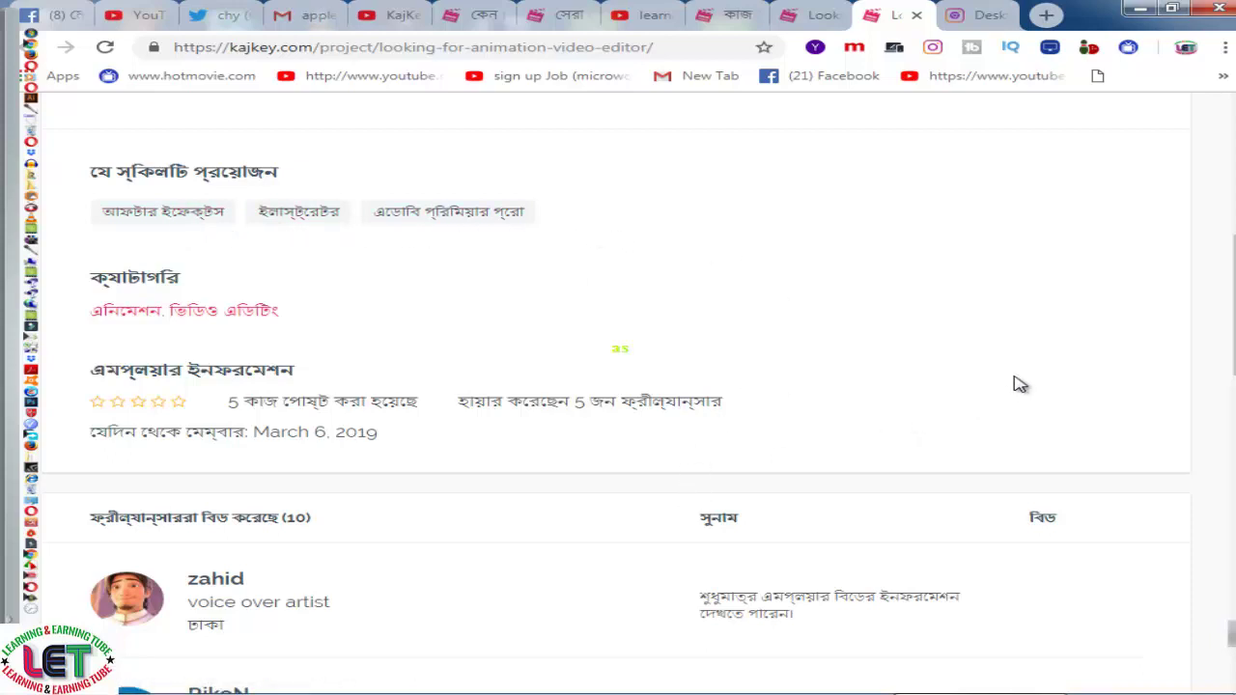
pyautogui.scroll(2, 1016, 385)
pyautogui.scroll(-1, 1017, 384)
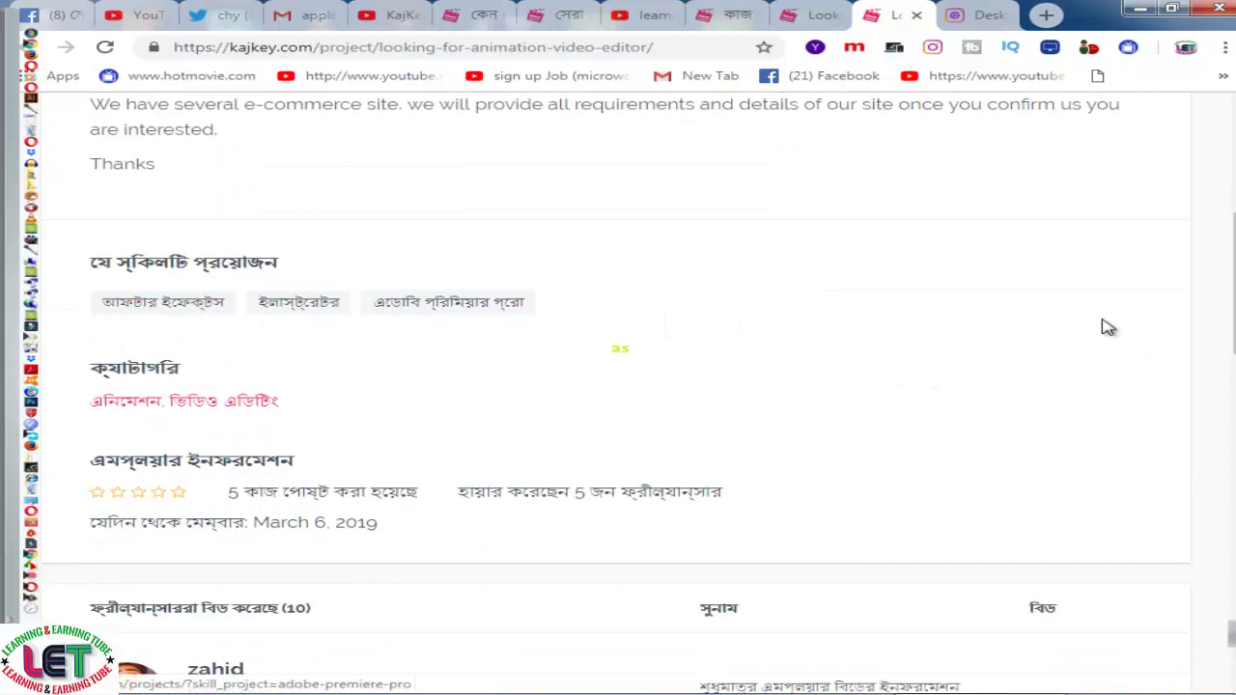
pyautogui.scroll(5, 1128, 382)
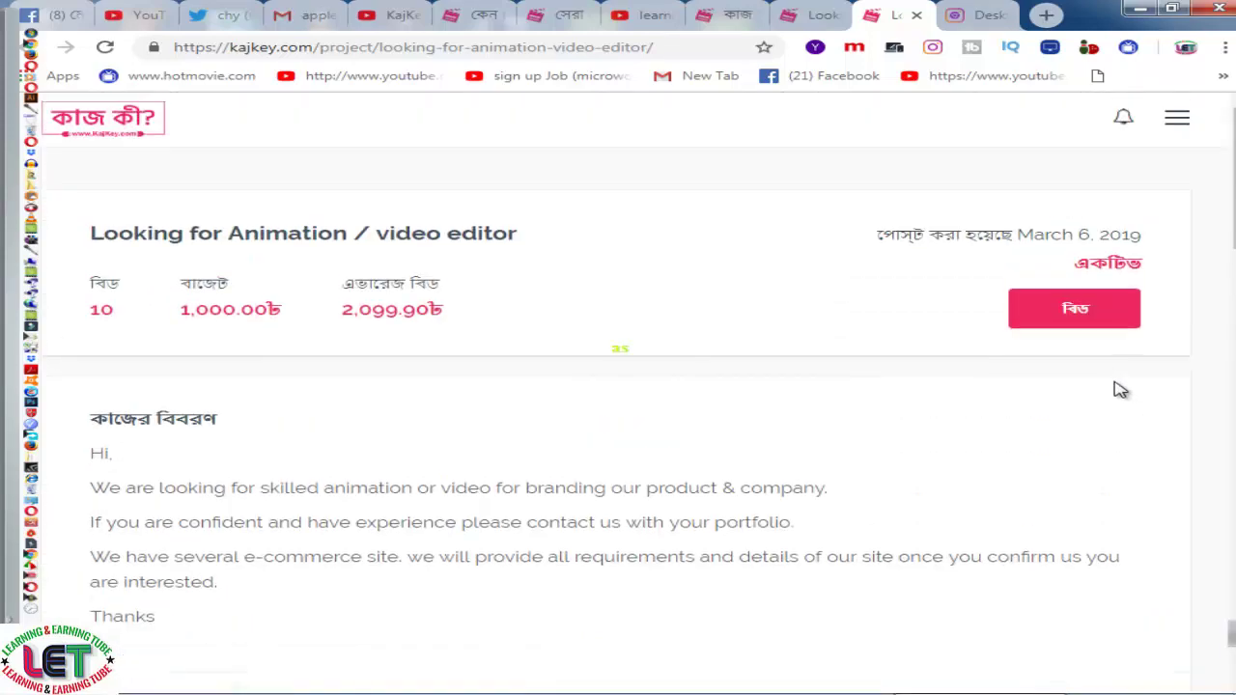
pyautogui.click(1072, 311)
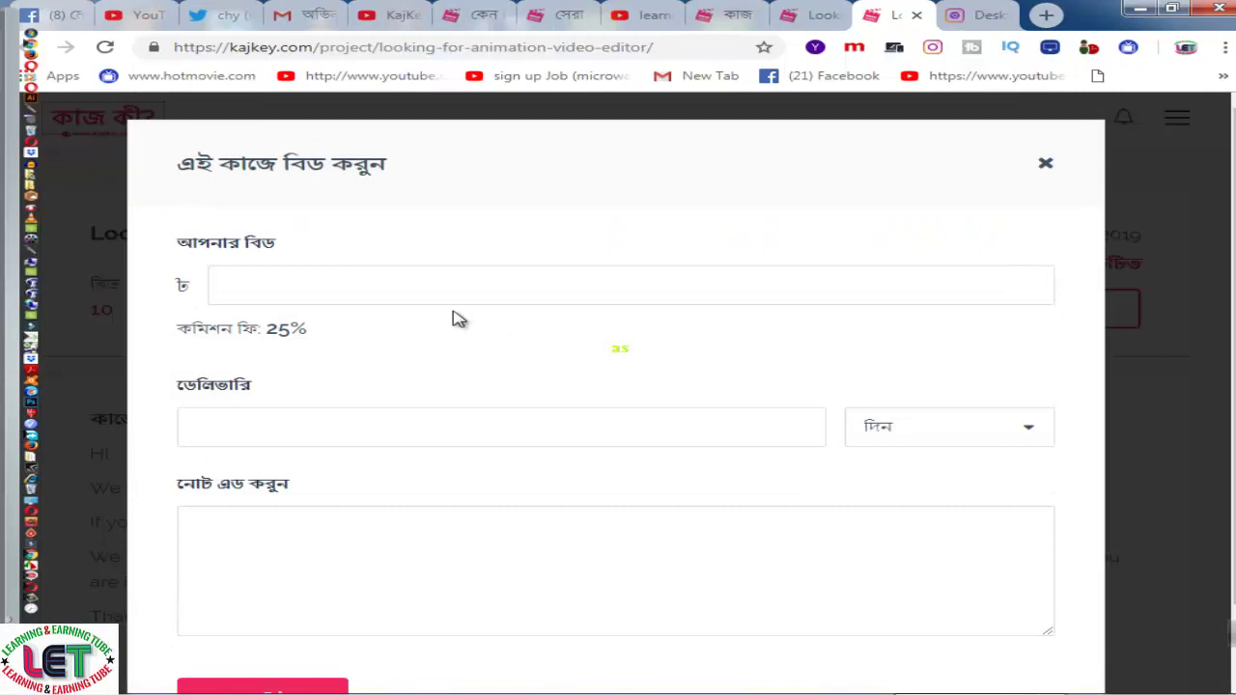
# Set the bid amount for the project to 950 taka
pyautogui.click(325, 285)
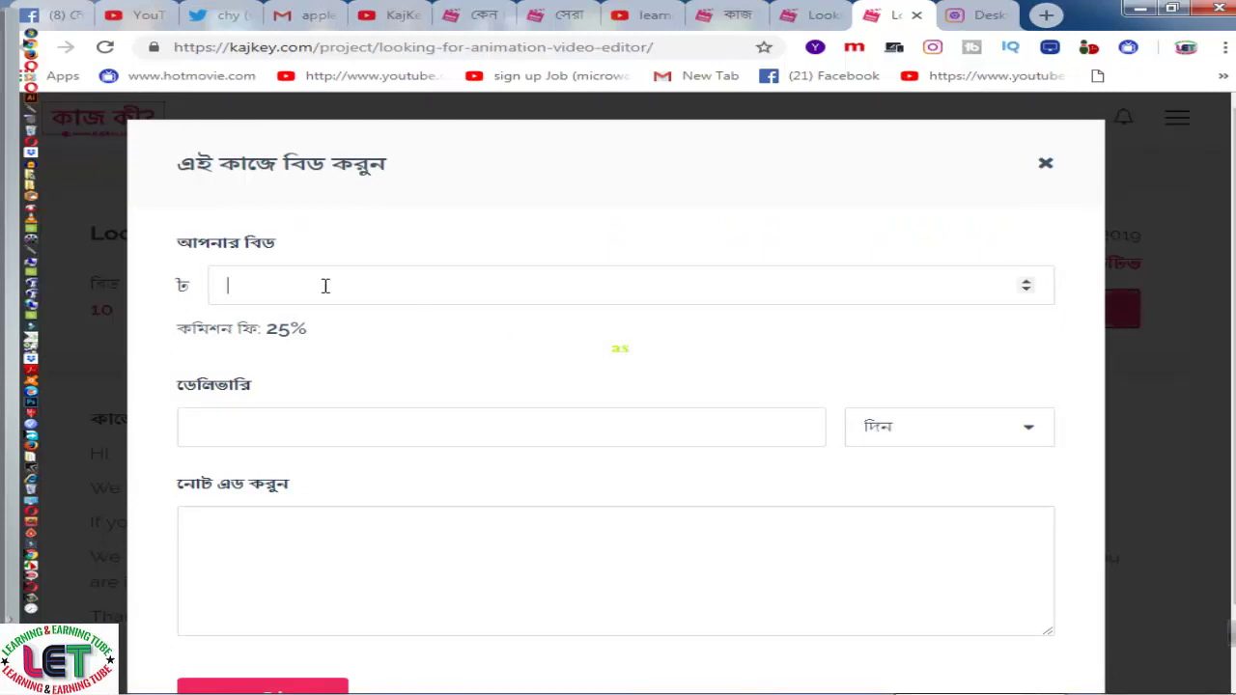
pyautogui.click(1023, 281)
pyautogui.moveTo(234, 286); pyautogui.dragTo(213, 285)
pyautogui.write('950')
# Set the delivery time to 3, keeping the unit as days (দিন)
pyautogui.scroll(-2, 390, 362)
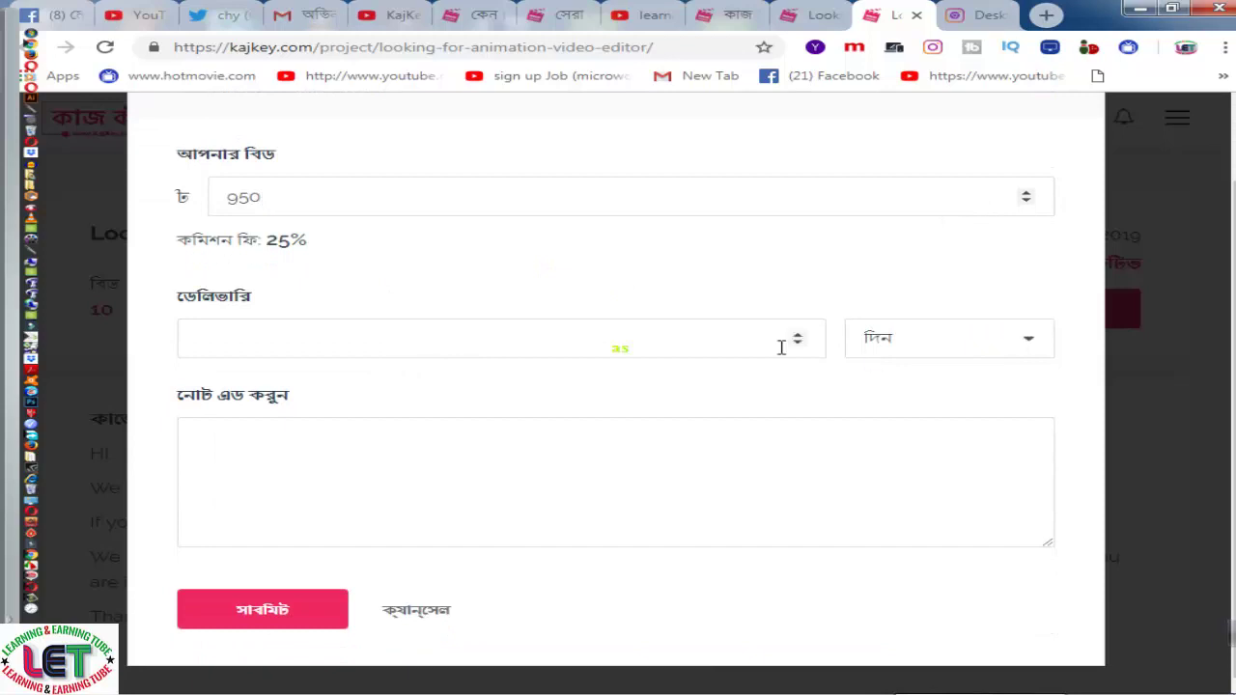
pyautogui.click(607, 335)
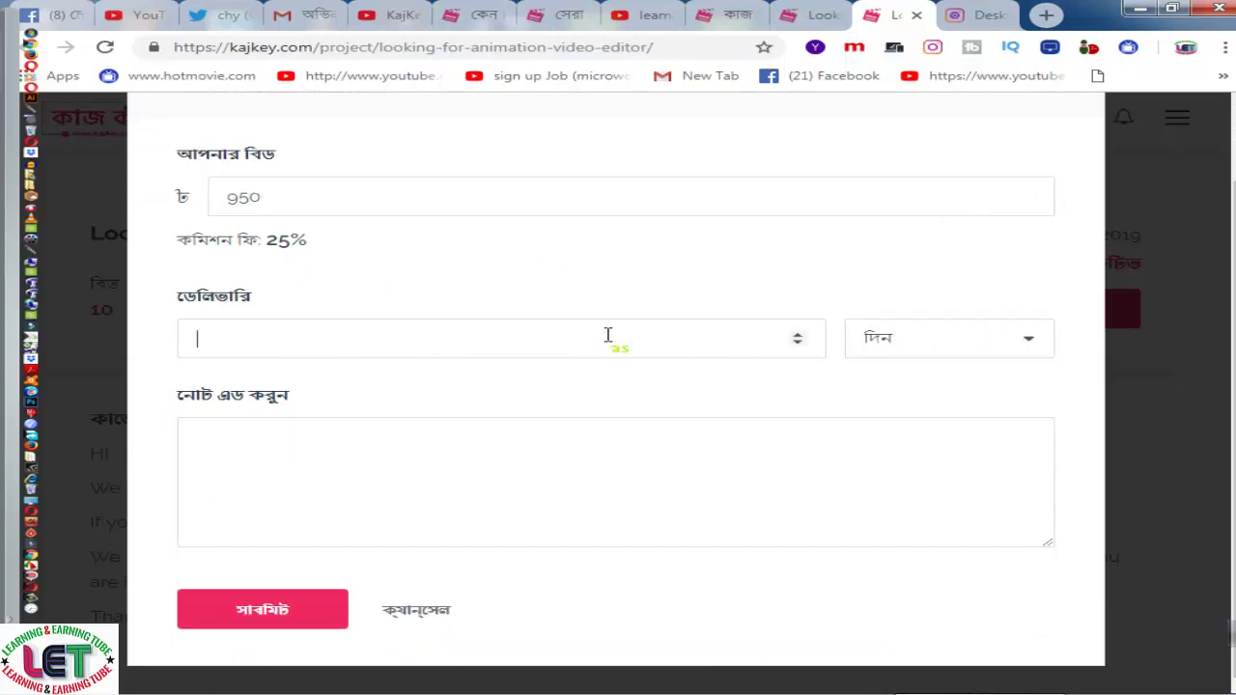
pyautogui.click(799, 332)
pyautogui.click(800, 334)
pyautogui.click(799, 334)
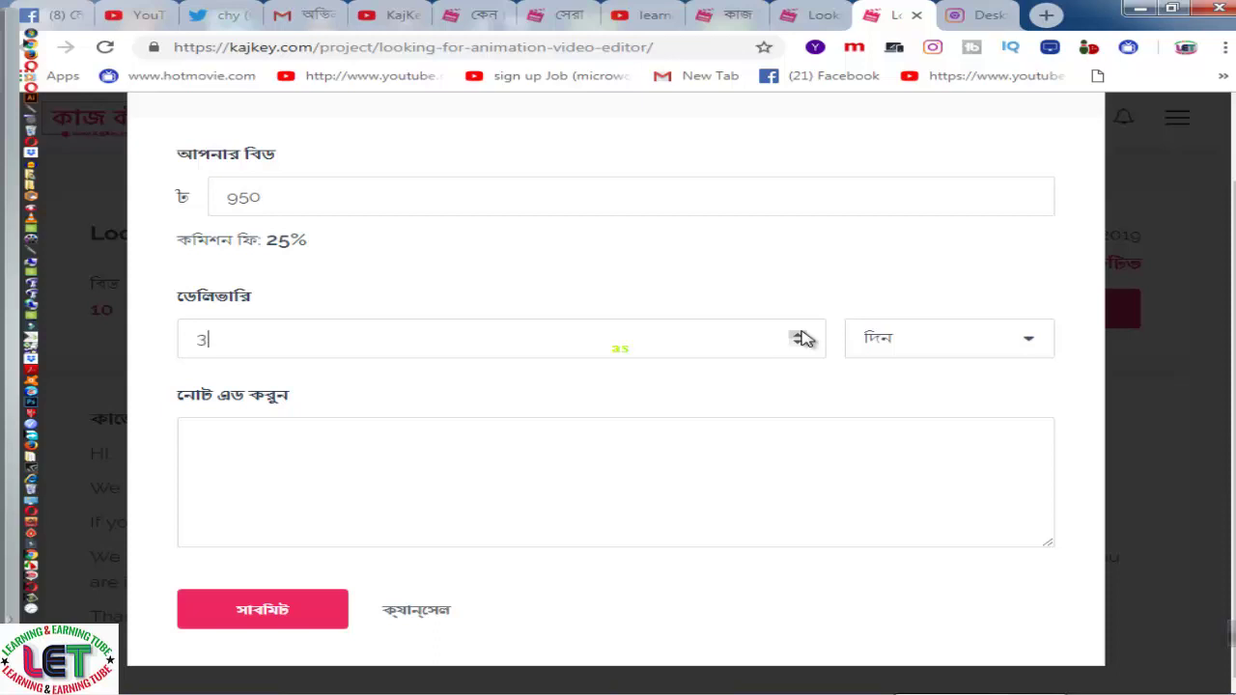
pyautogui.click(1029, 341)
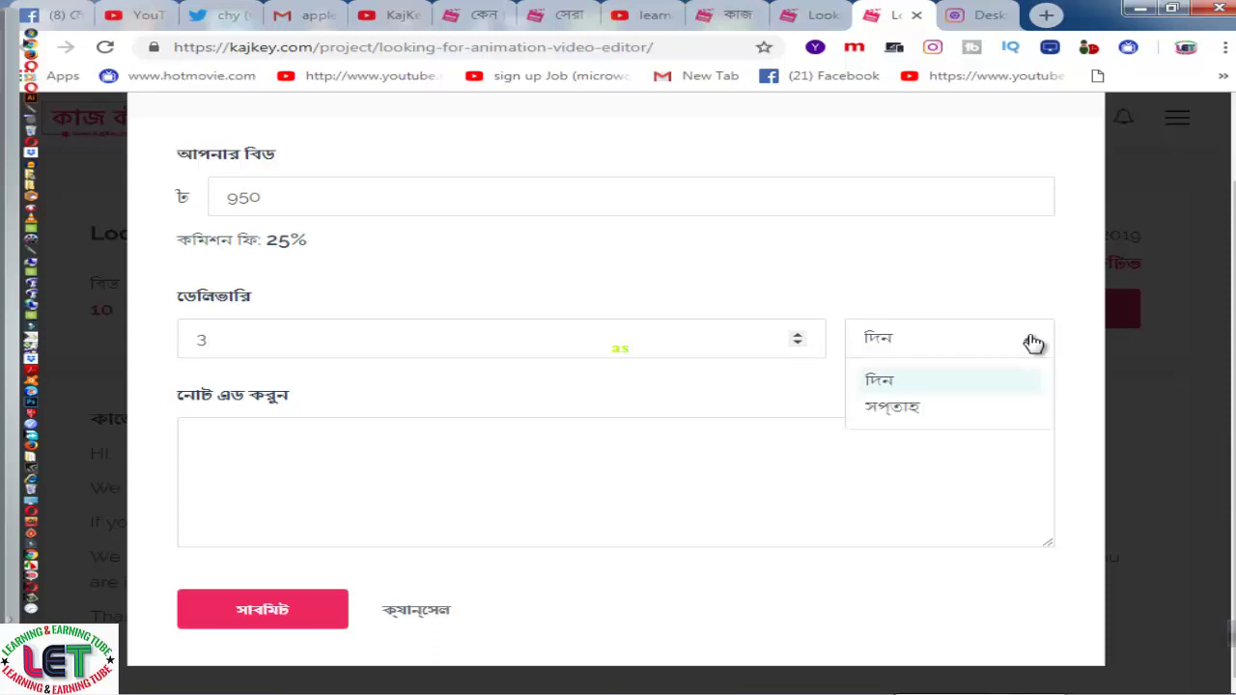
pyautogui.click(654, 342)
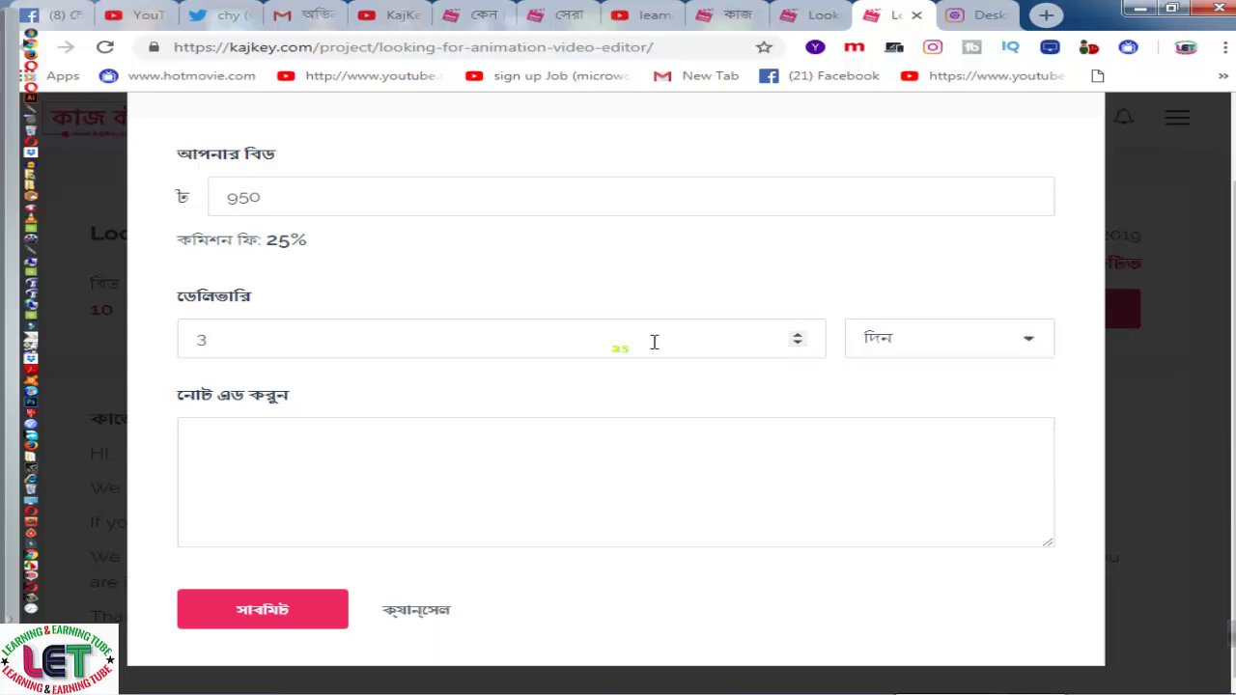
# Write "I would like to deliver my project work in time." as the bid note
pyautogui.click(354, 447)
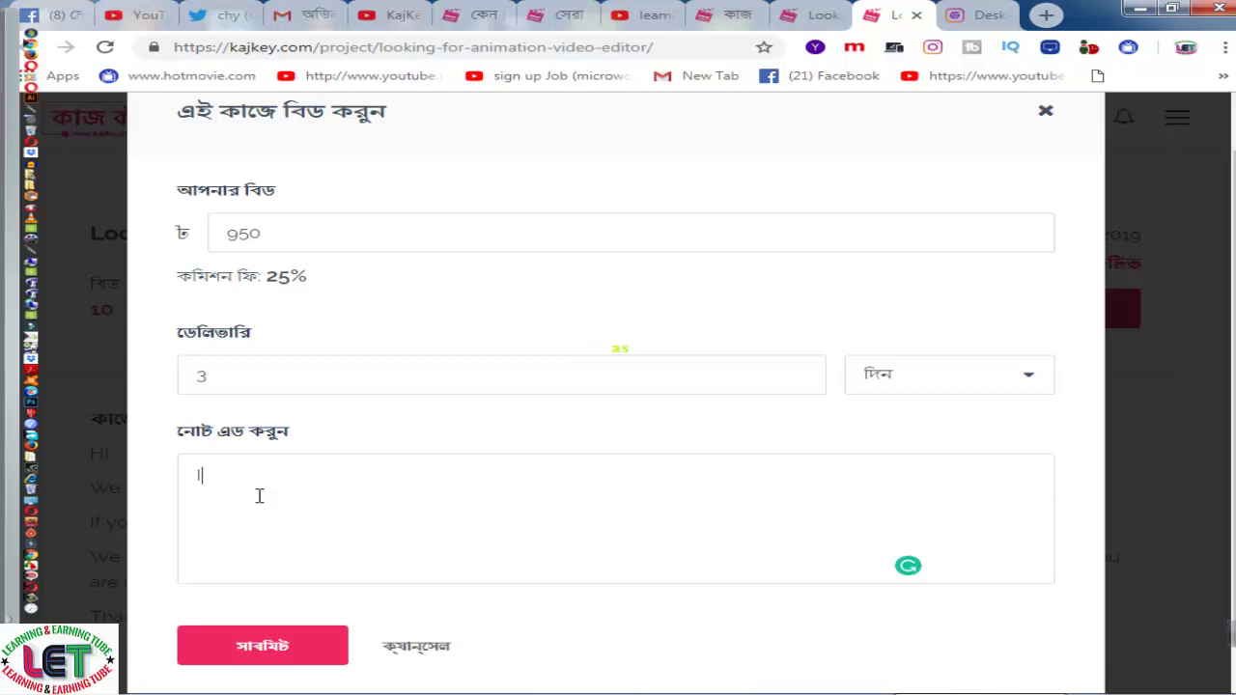
pyautogui.write('wo')
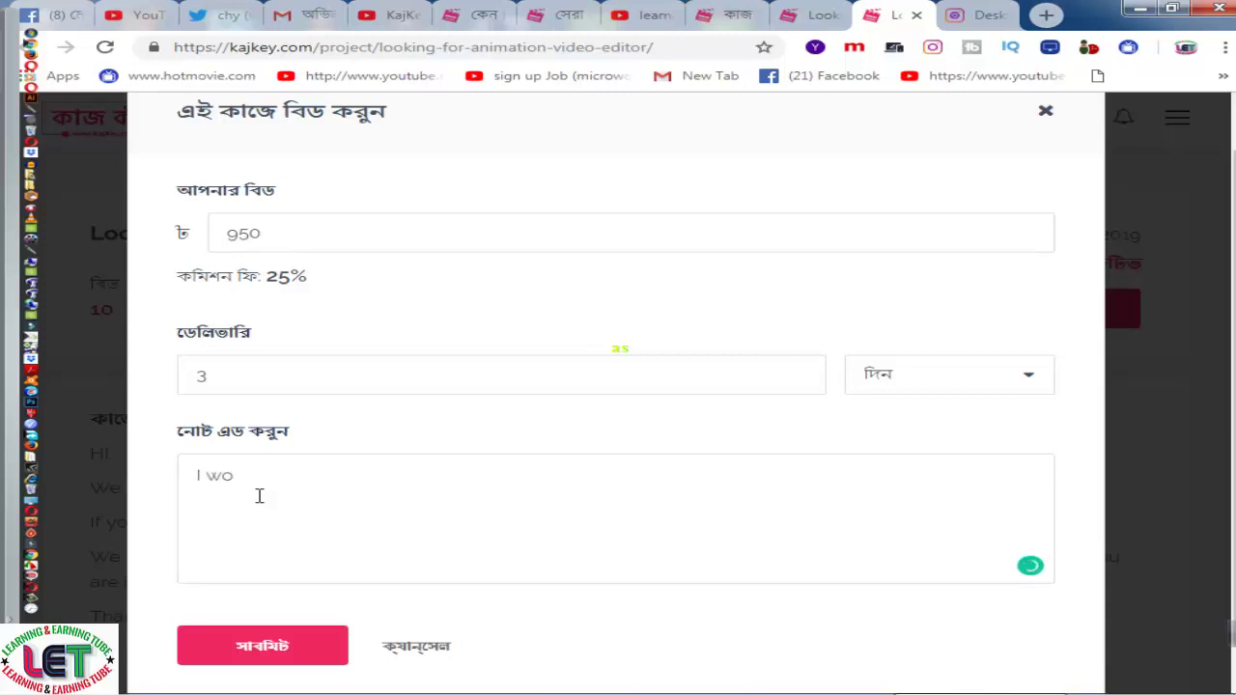
pyautogui.write('uld like to ')
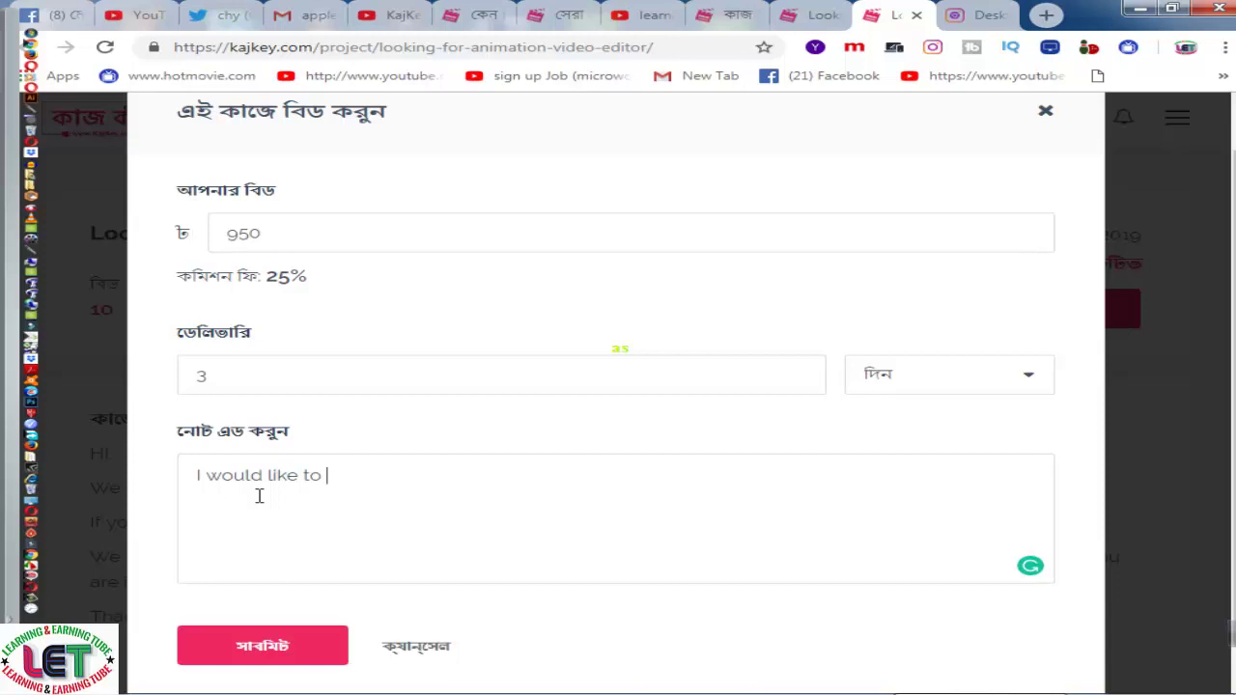
pyautogui.write('deliver my')
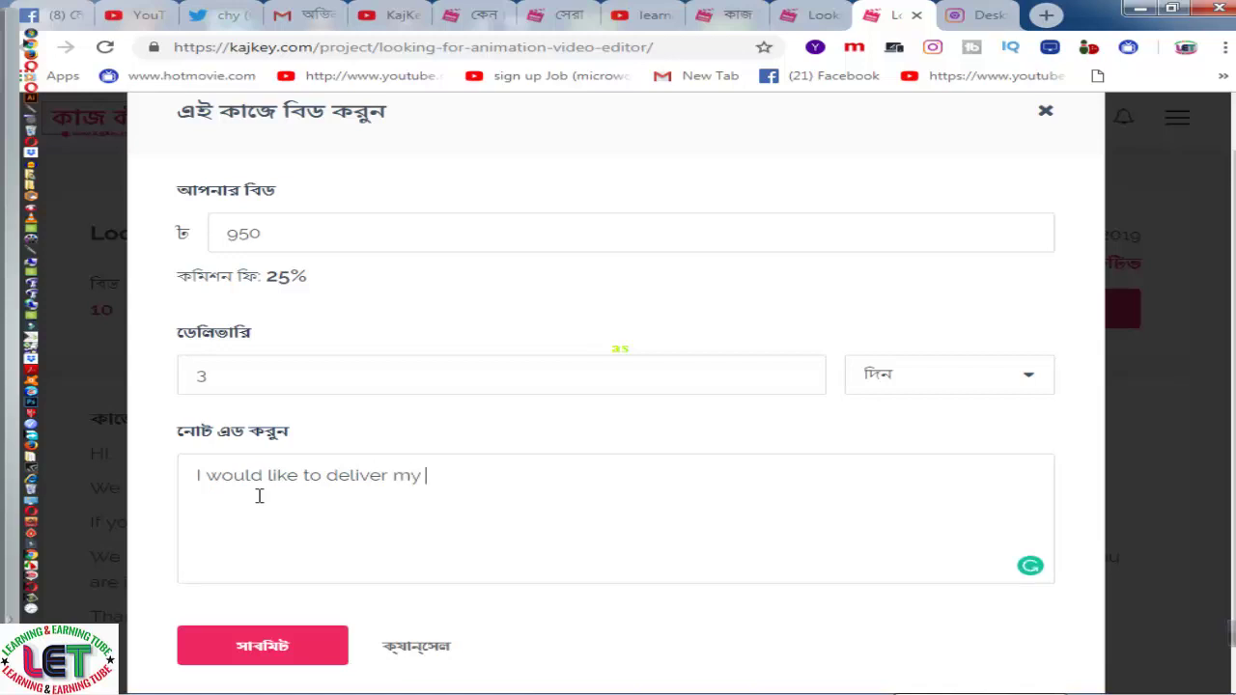
pyautogui.write(' projec')
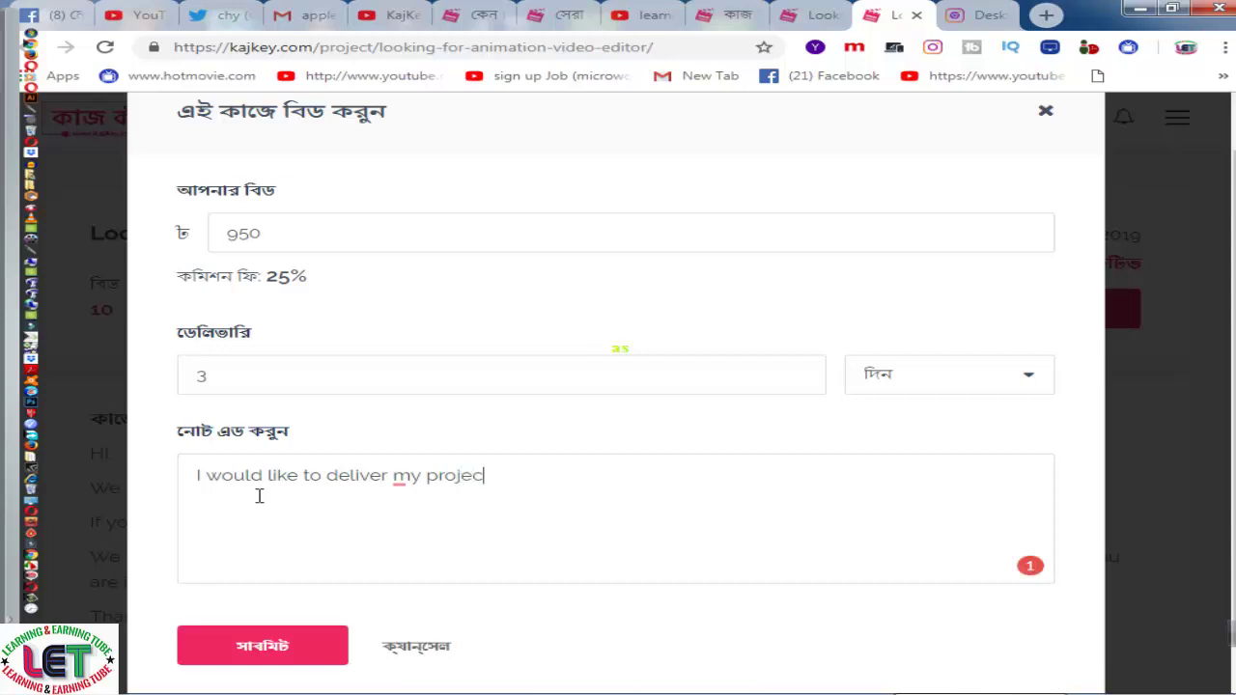
pyautogui.write('t work i')
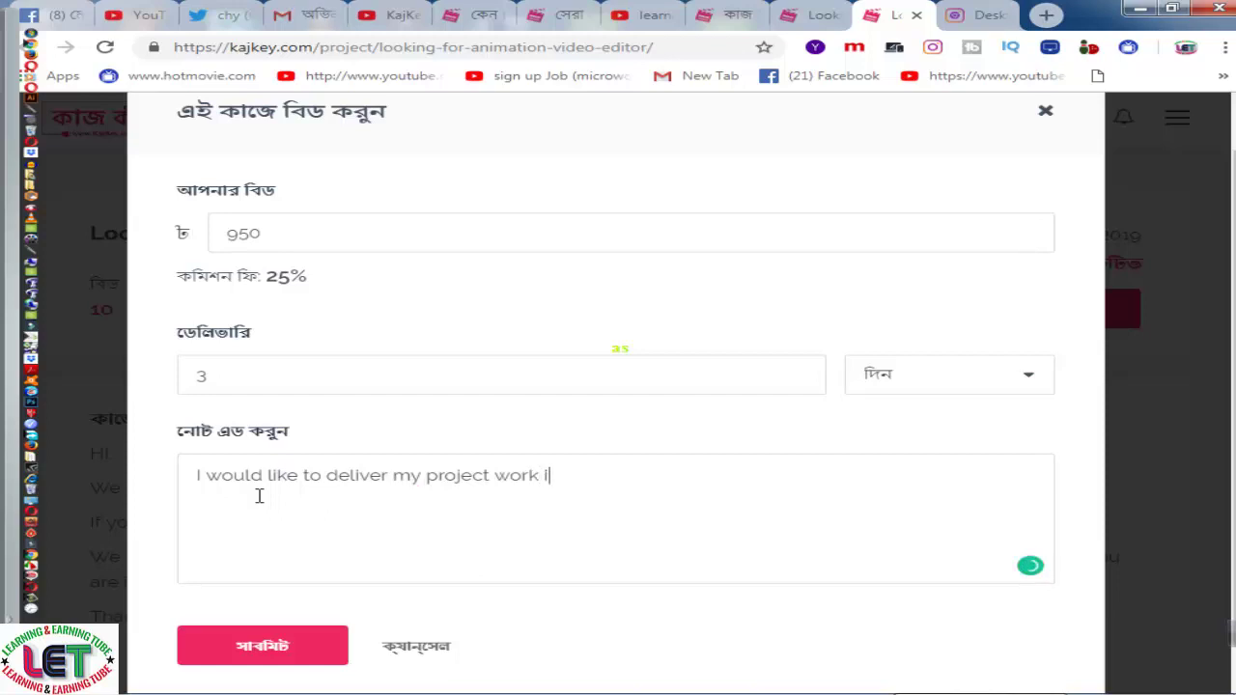
pyautogui.write('n time.')
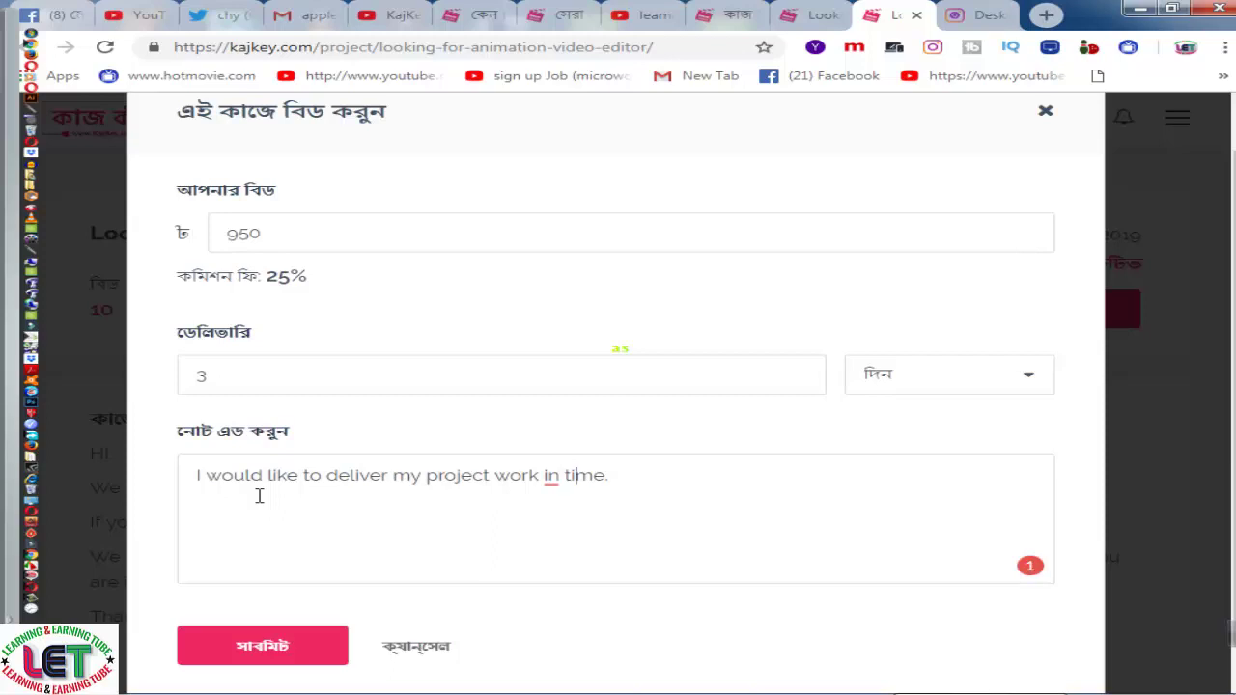
# Insert the greeting "Hay" on its own line above the existing sentence in the note
pyautogui.press('Left')
pyautogui.press('Left')
pyautogui.press('Left')
pyautogui.press('Left')
pyautogui.press('Left')
pyautogui.press('Left')
pyautogui.press('Left')
pyautogui.press('Left')
pyautogui.press('Left')
pyautogui.press('Left')
pyautogui.press('Left')
pyautogui.press('Left')
pyautogui.press('Left')
pyautogui.press('Left')
pyautogui.press('Left')
pyautogui.press('Left')
pyautogui.press('Left')
pyautogui.press('Left')
pyautogui.press('Left')
pyautogui.press('Left')
pyautogui.write('H')
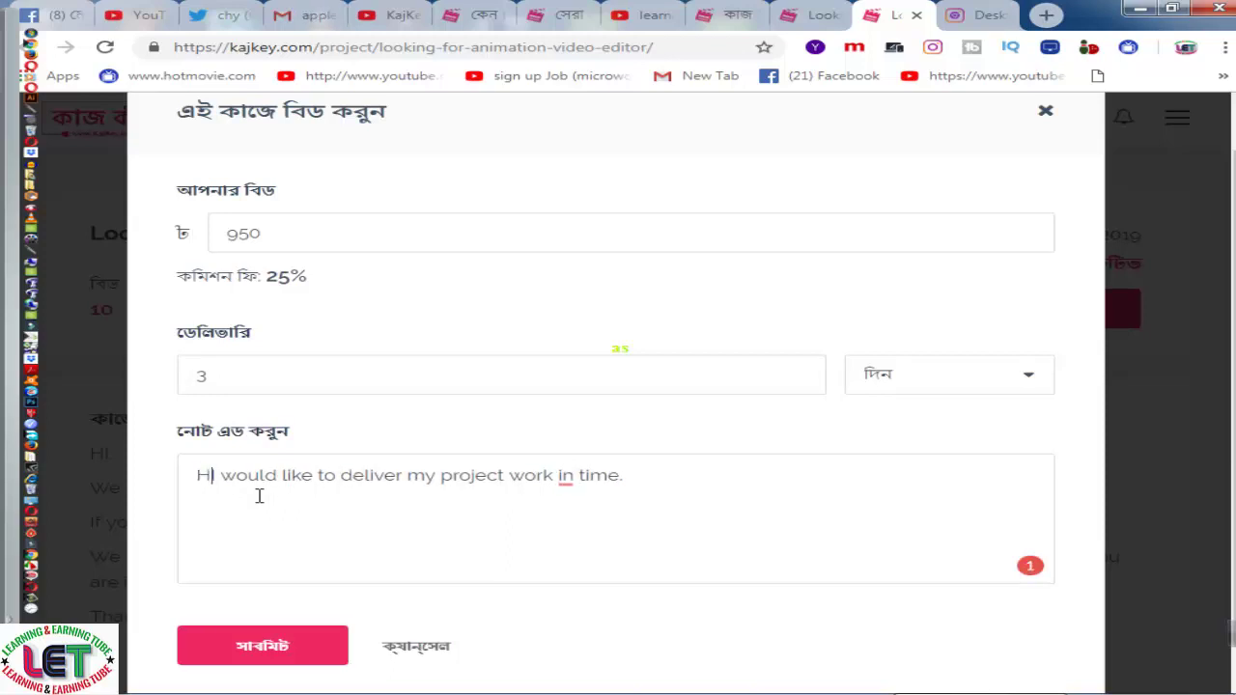
pyautogui.write('ay')
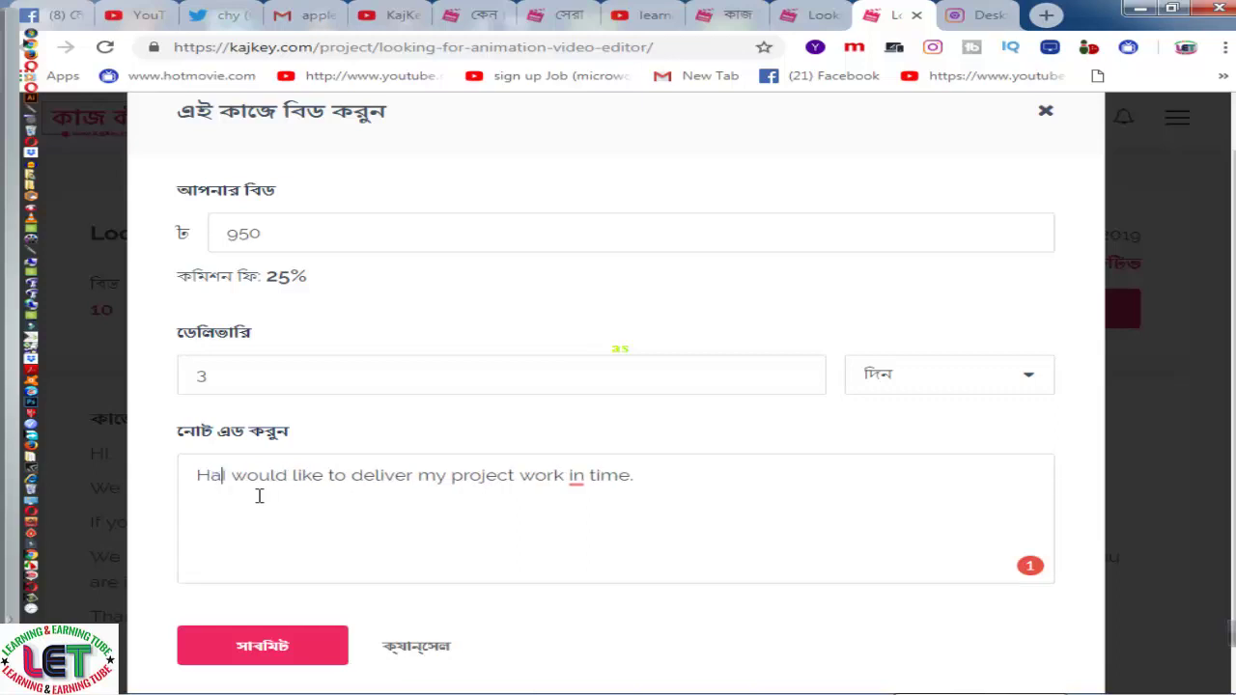
pyautogui.press('Return')
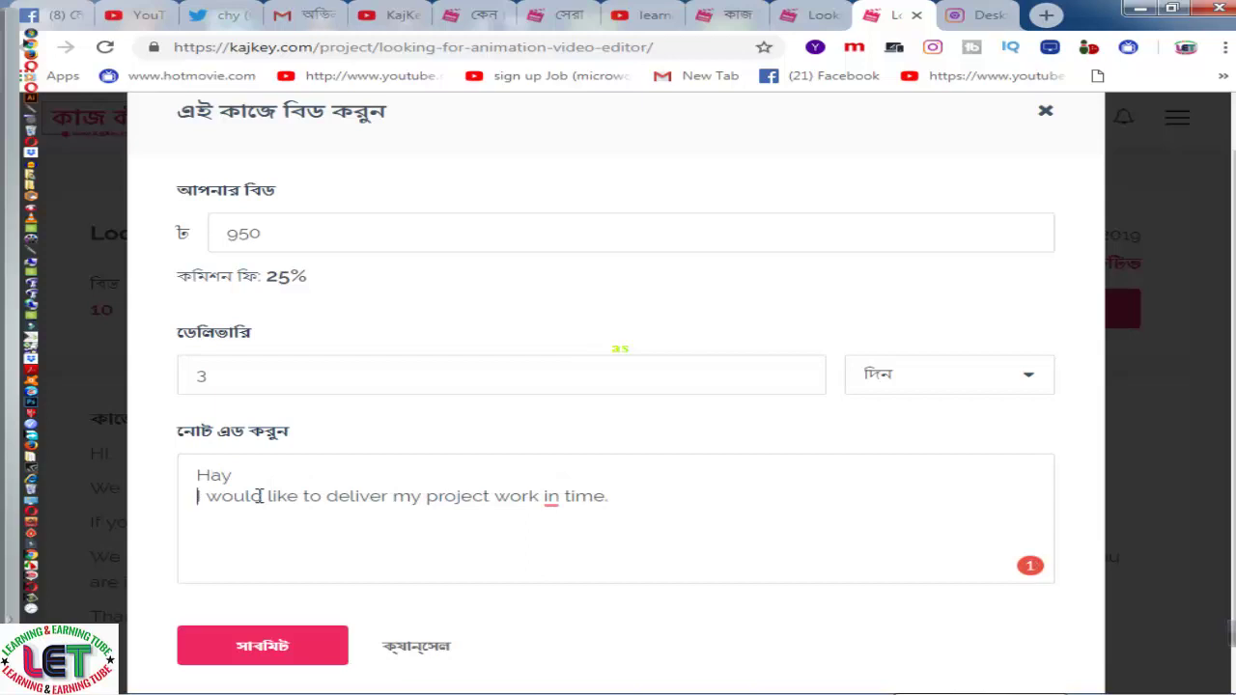
# Insert "I am a professional Video Editor to complete your work." before the existing sentence on the note's second line
pyautogui.write('am')
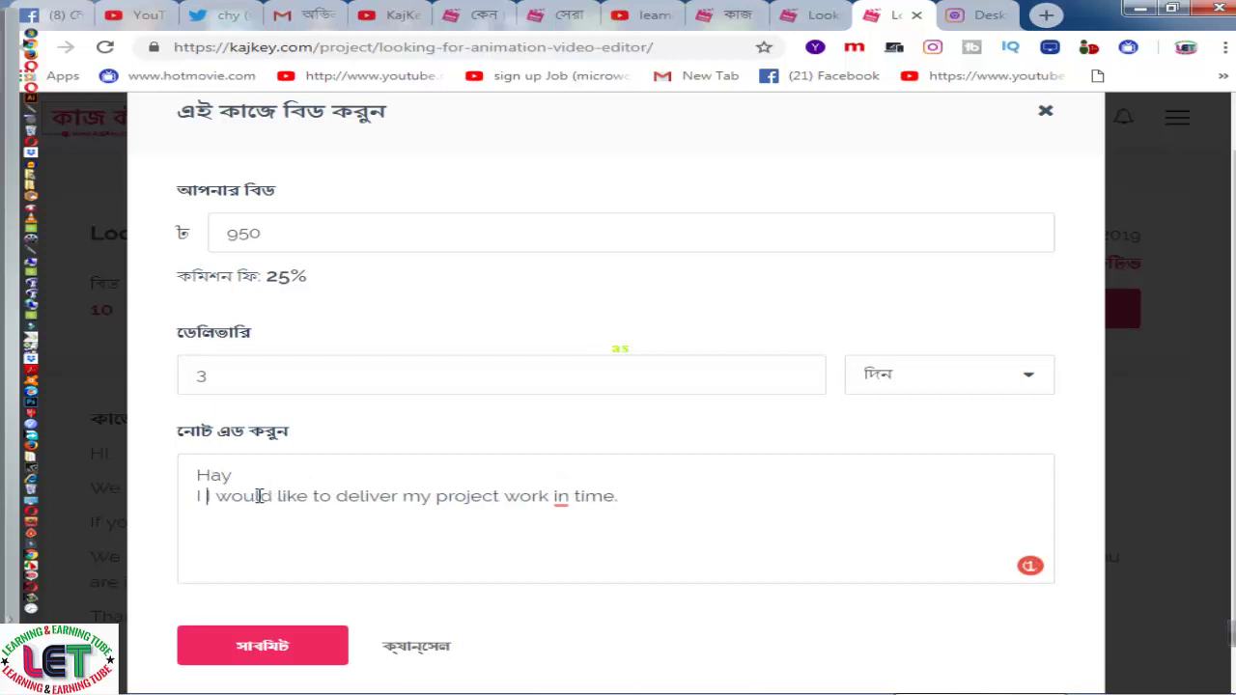
pyautogui.write(' a ')
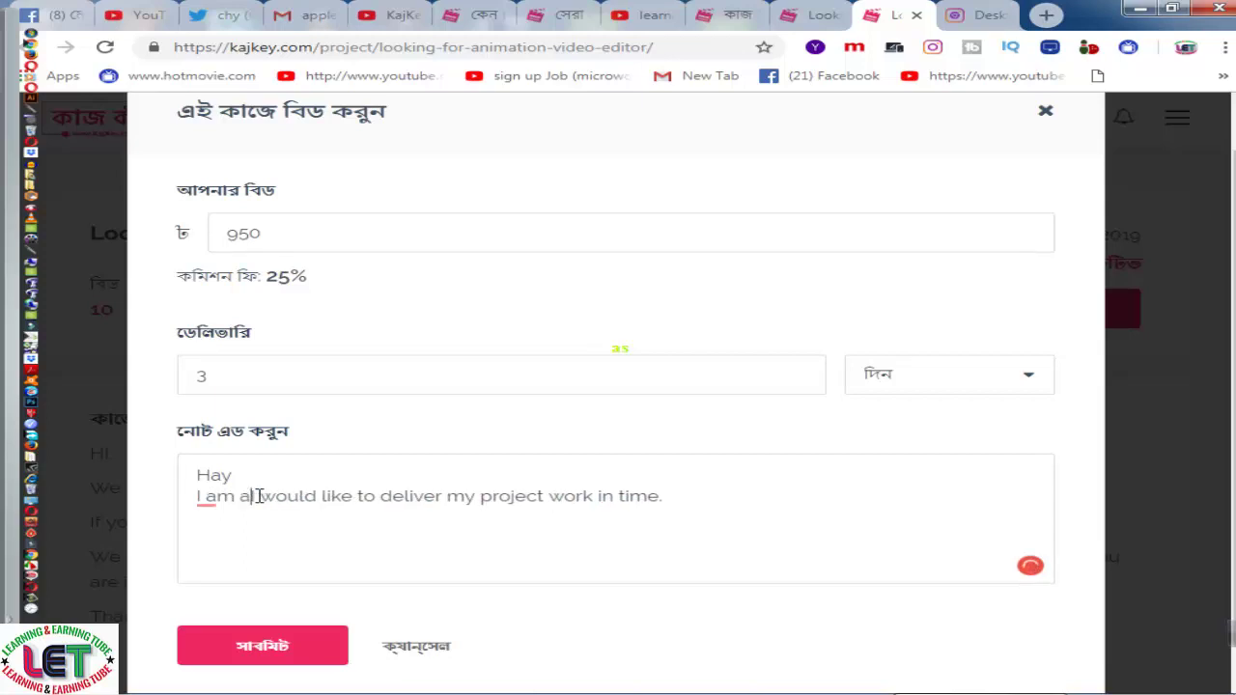
pyautogui.write('prof')
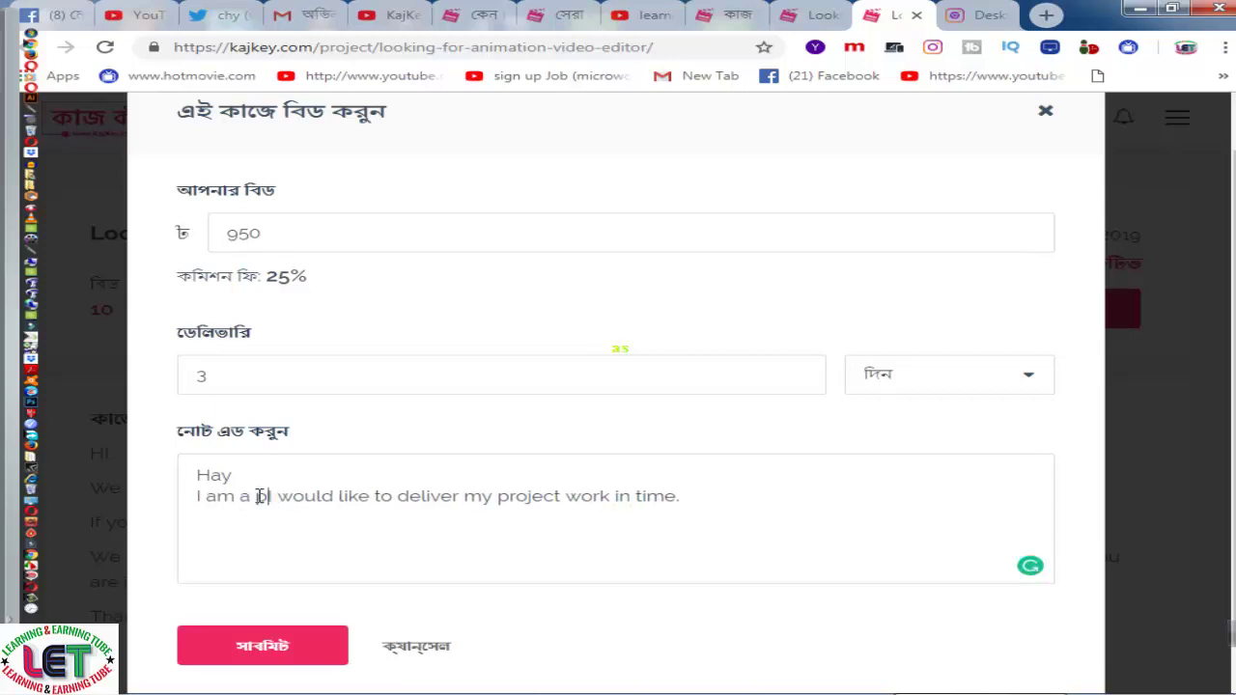
pyautogui.write('essiona')
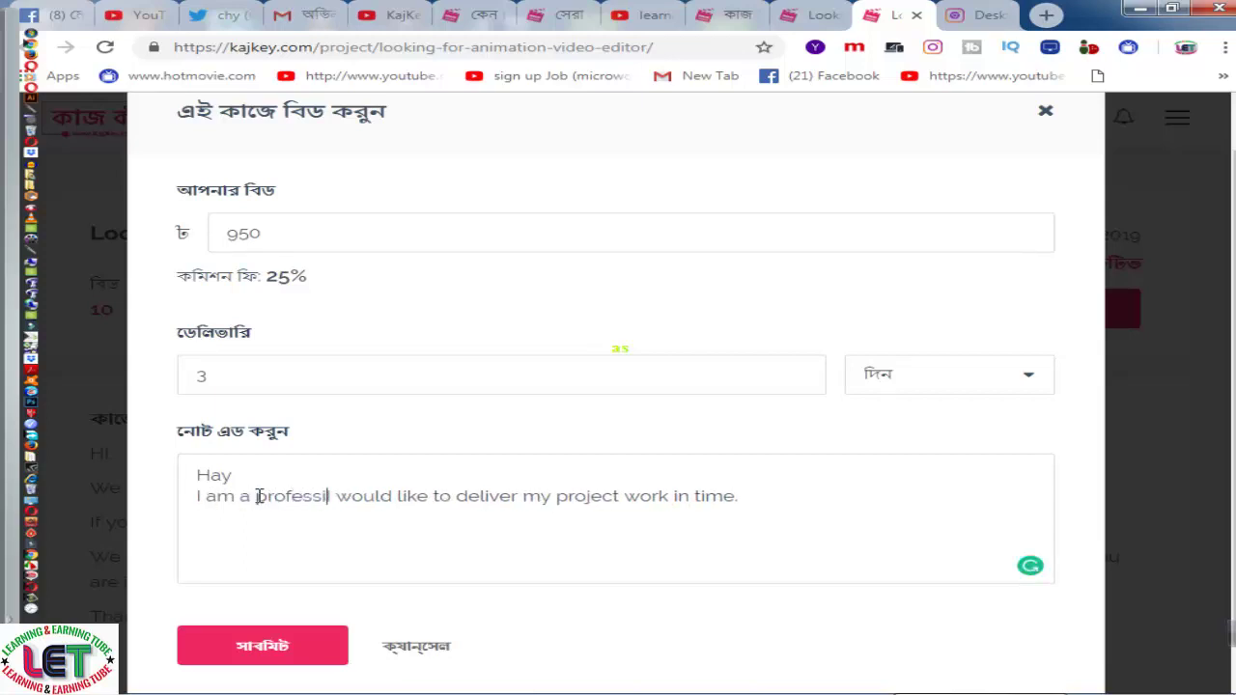
pyautogui.write('l ')
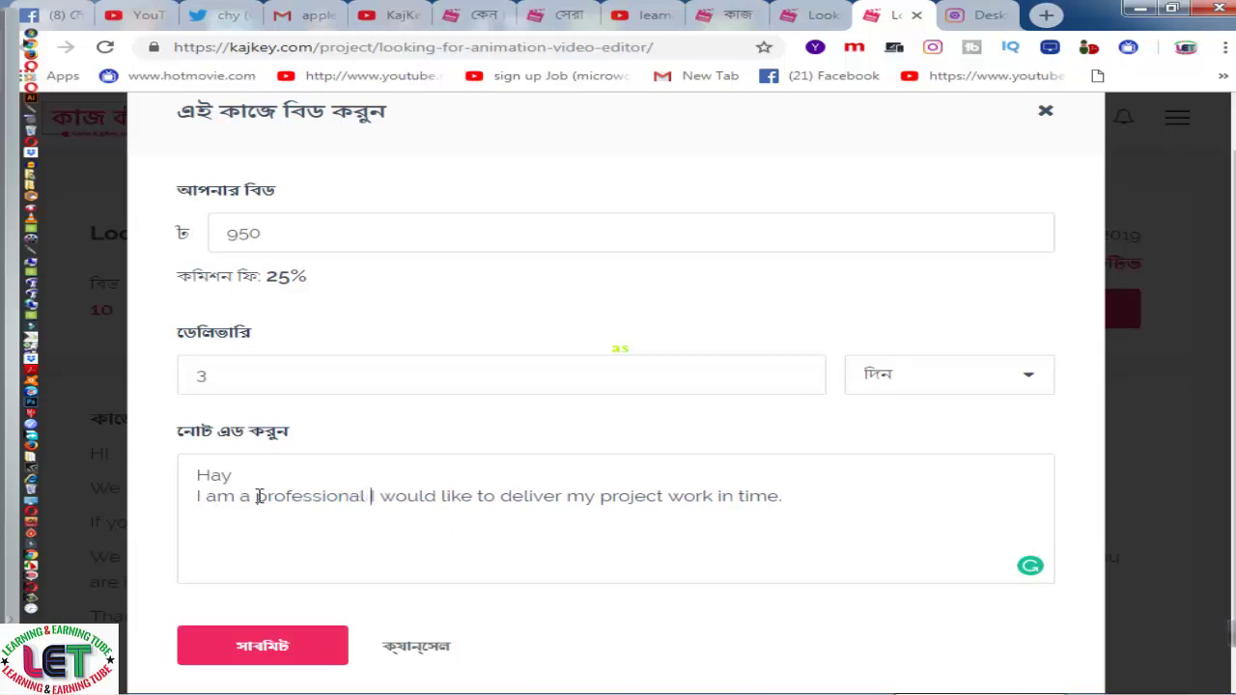
pyautogui.write('Vide')
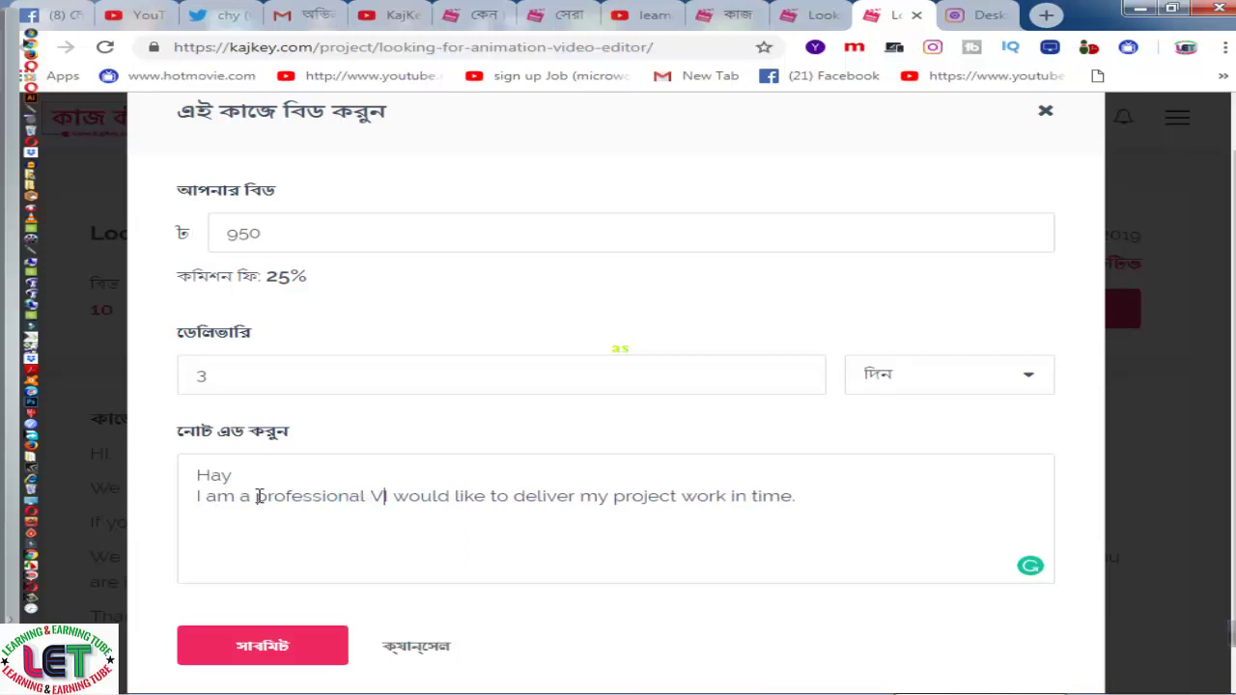
pyautogui.write('o Edit')
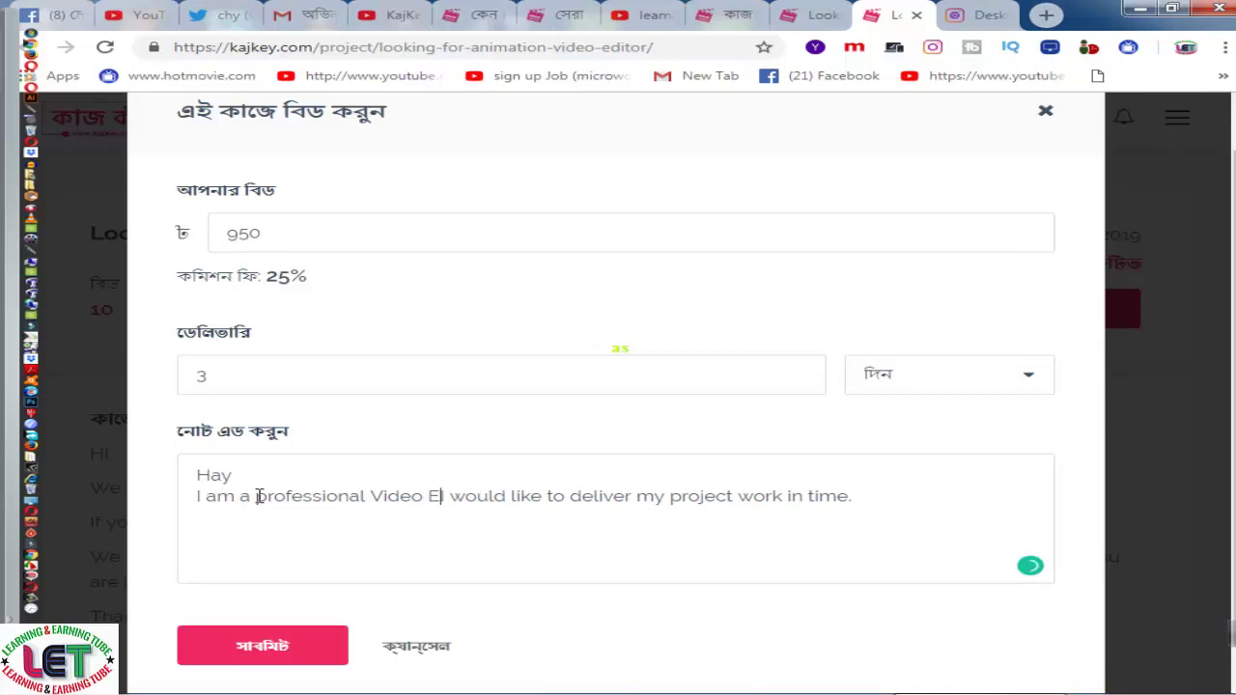
pyautogui.write('or')
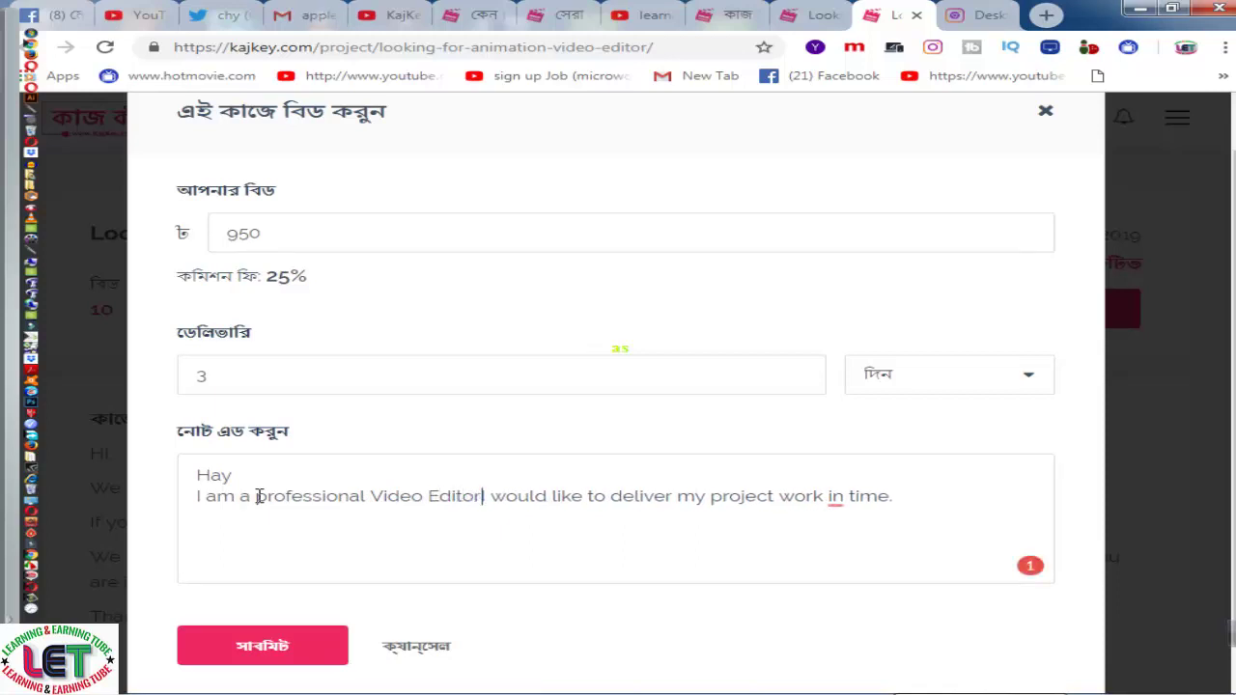
pyautogui.write(' to')
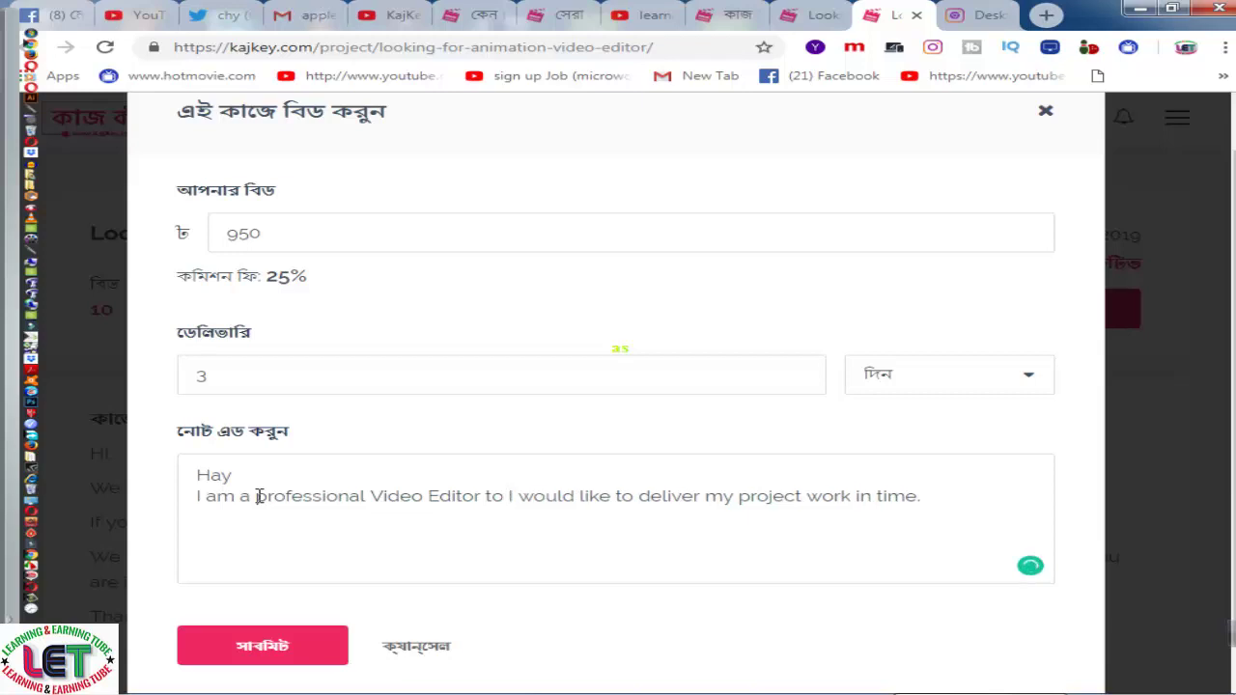
pyautogui.write(' complet')
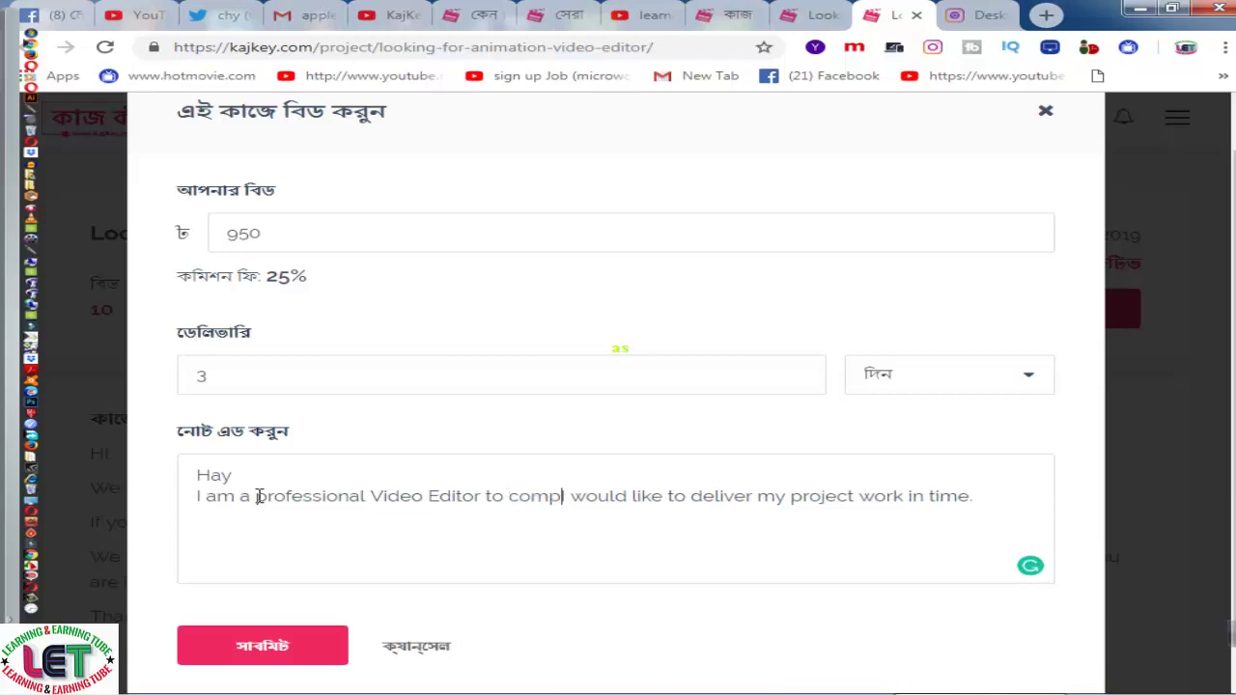
pyautogui.write('e your ')
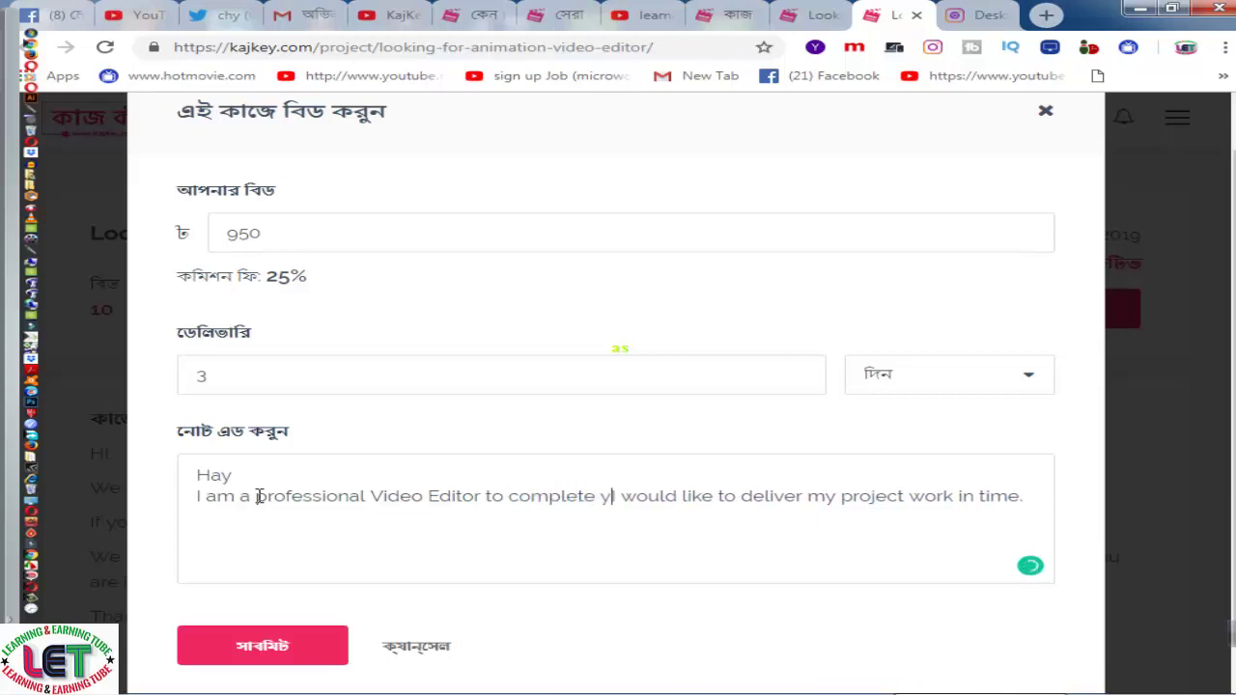
pyautogui.write('work')
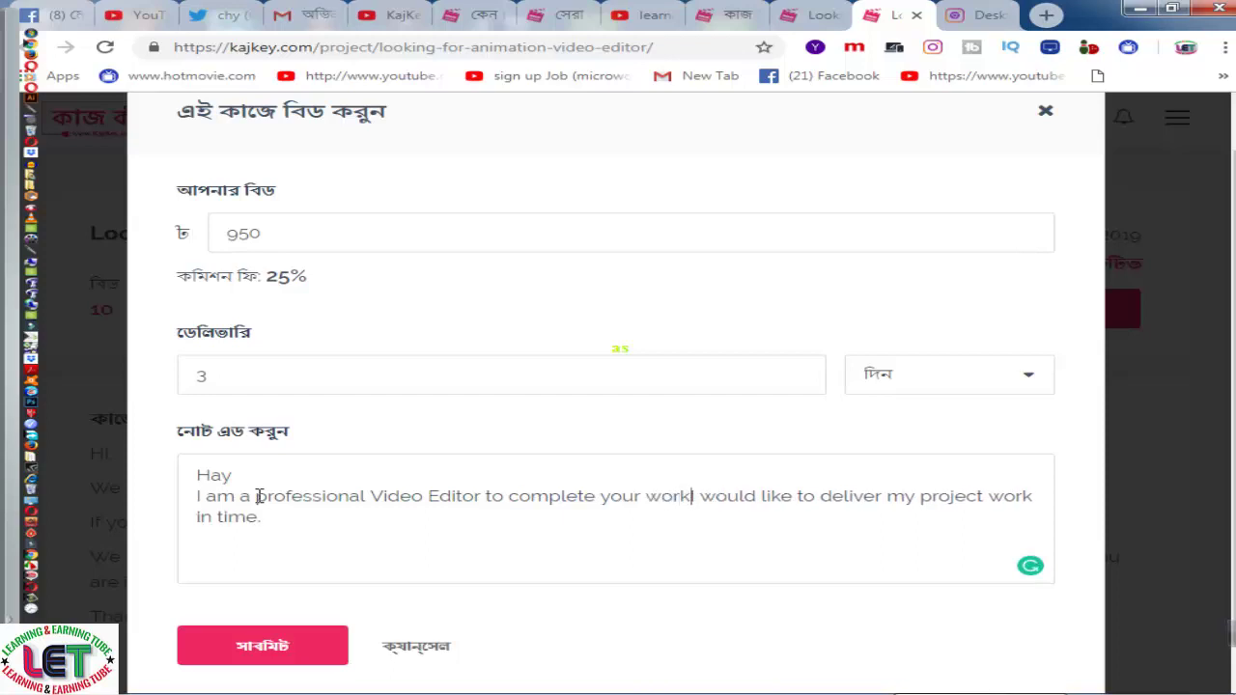
pyautogui.write('.')
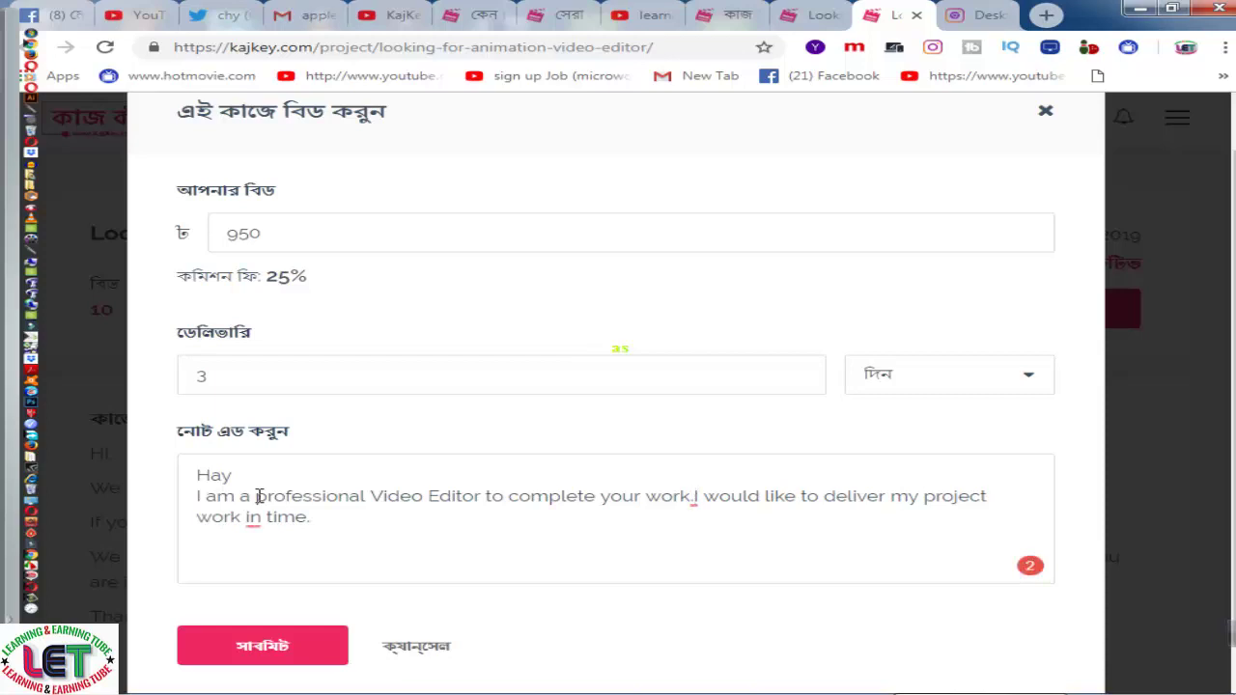
# Delete the character just before "time" in the note and submit the bid
pyautogui.scroll(-1, 546, 557)
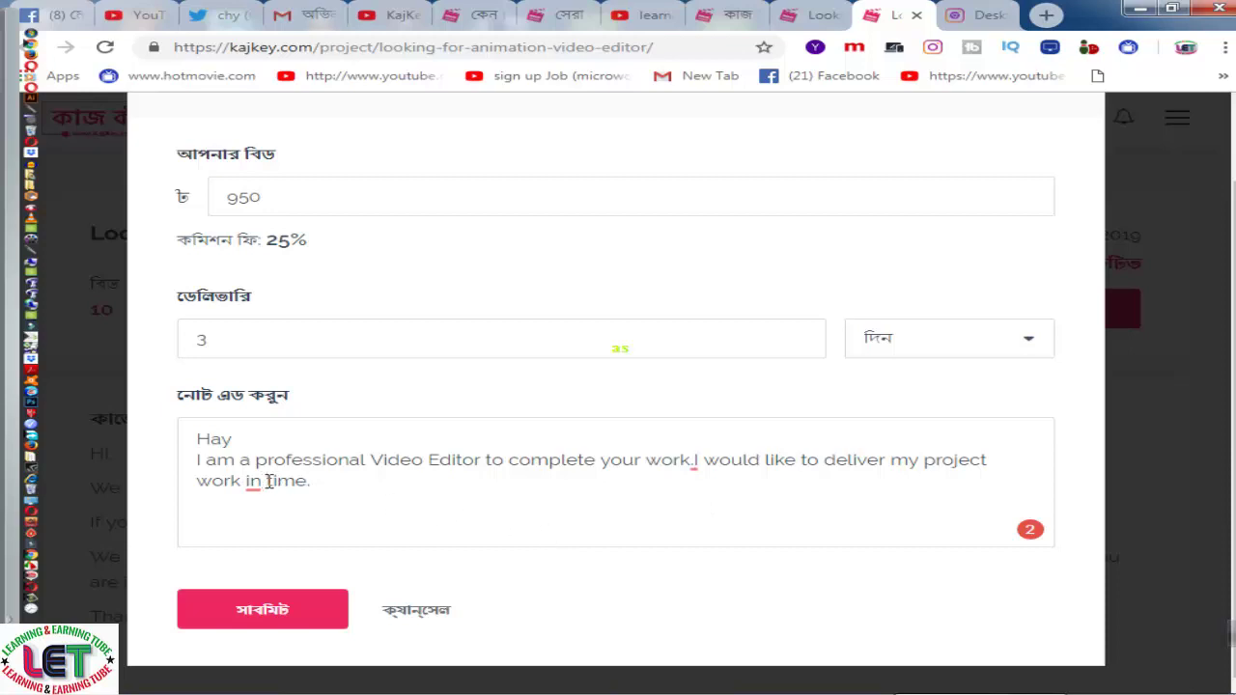
pyautogui.click(267, 481)
pyautogui.press('BackSpace')
pyautogui.click(251, 610)
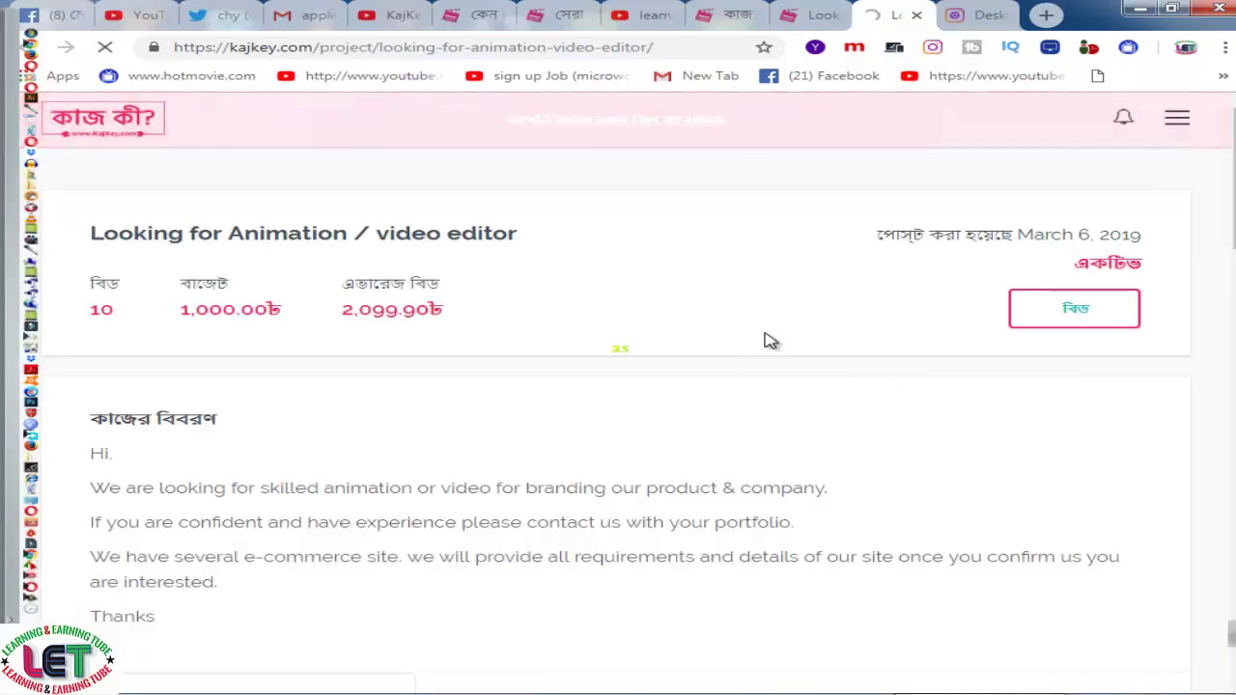
# Examine the newly submitted bid and the other freelancers' entries in the project's bid list
pyautogui.scroll(-1, 771, 341)
pyautogui.scroll(-2, 771, 341)
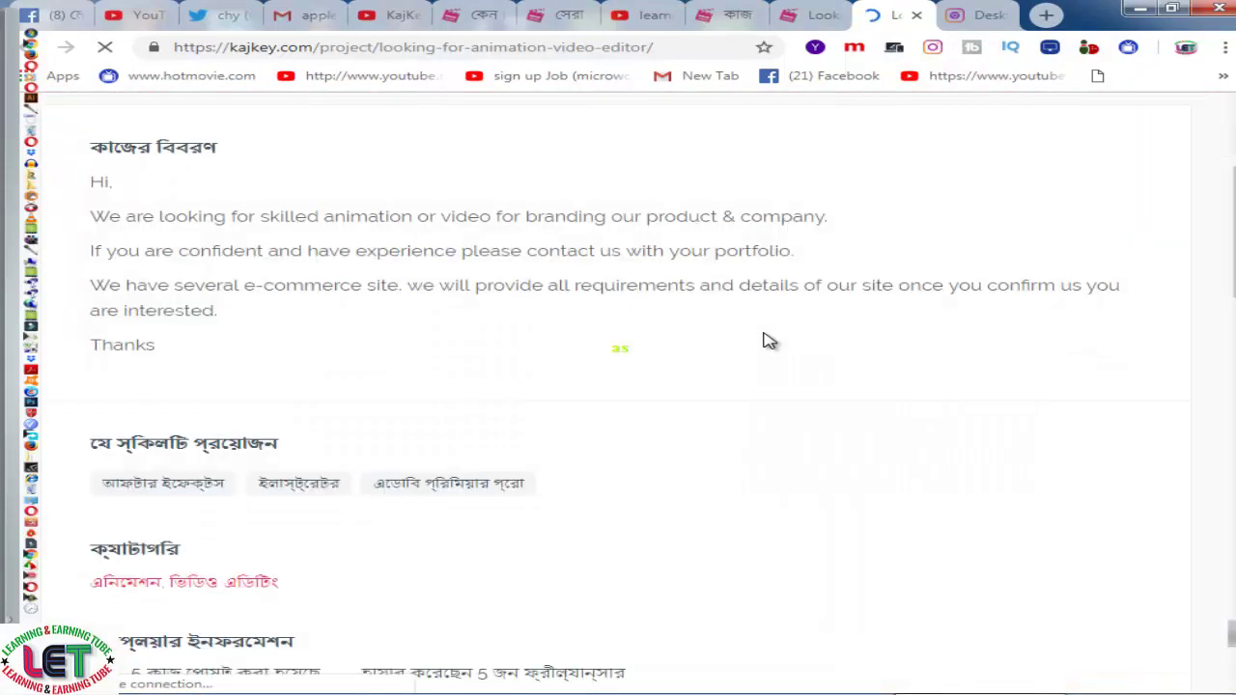
pyautogui.scroll(-1, 771, 341)
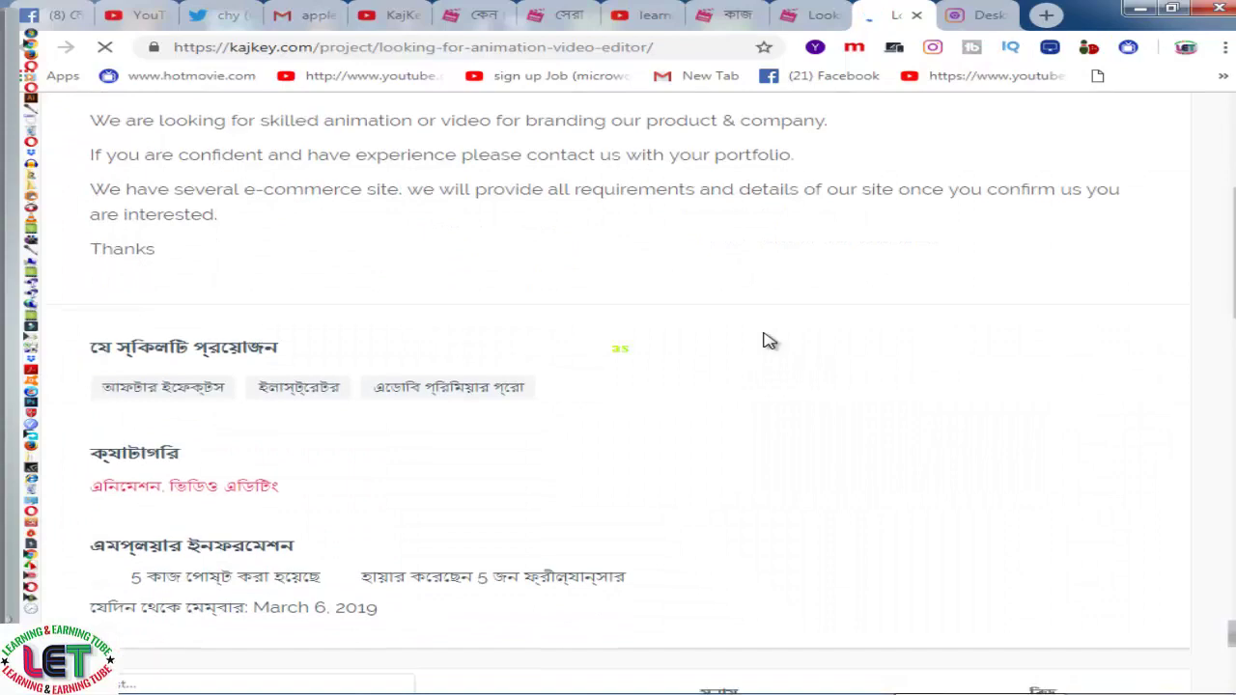
pyautogui.scroll(-3, 771, 341)
pyautogui.scroll(-3, 768, 338)
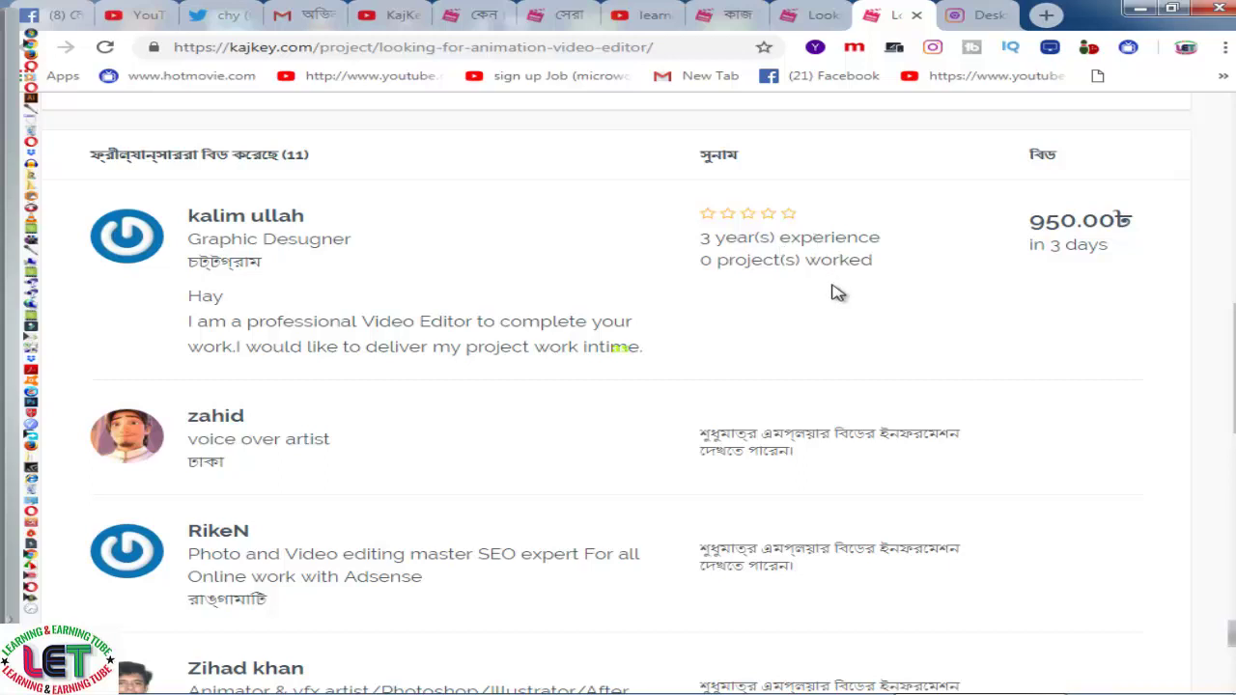
pyautogui.scroll(-1, 836, 293)
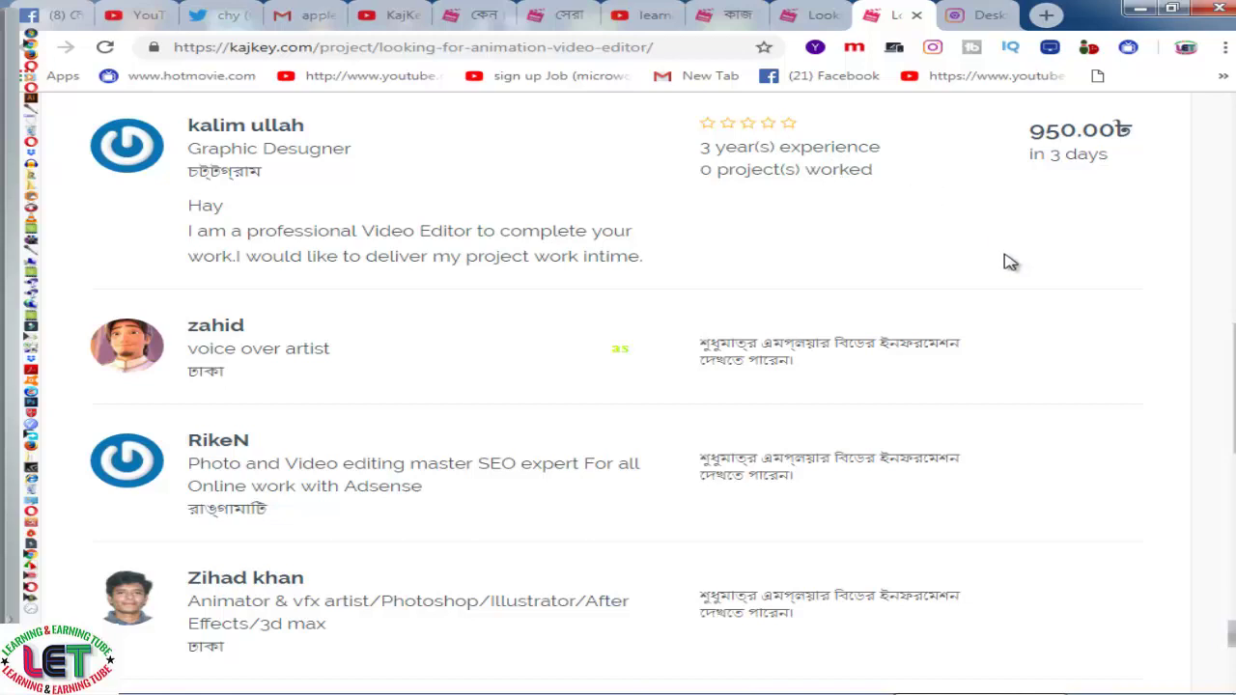
pyautogui.scroll(1, 1010, 263)
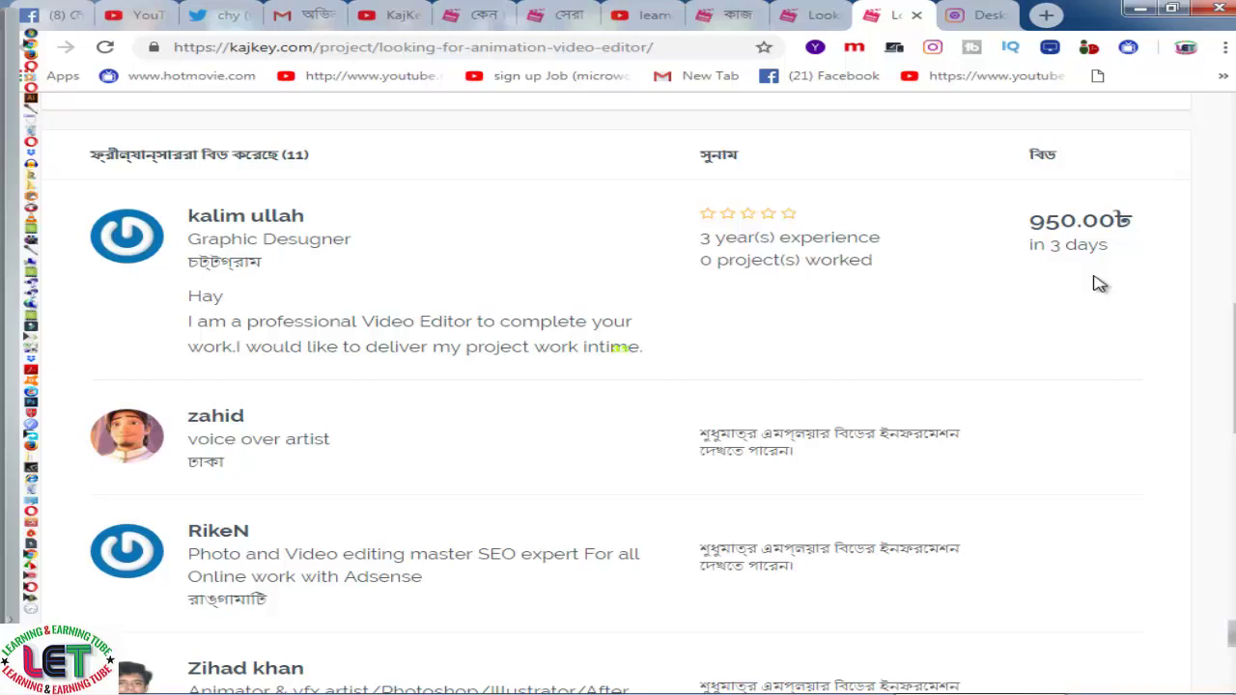
pyautogui.scroll(-1, 1099, 284)
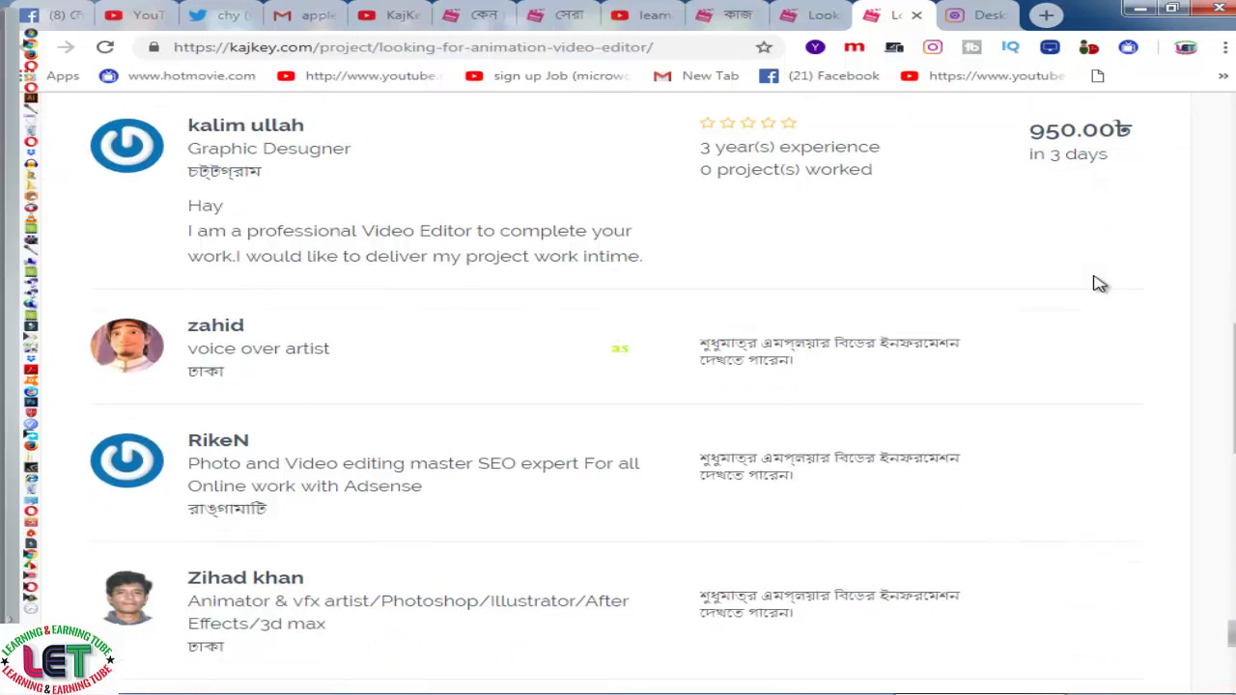
pyautogui.scroll(-1, 1099, 284)
pyautogui.scroll(1, 1099, 284)
pyautogui.scroll(1, 1099, 284)
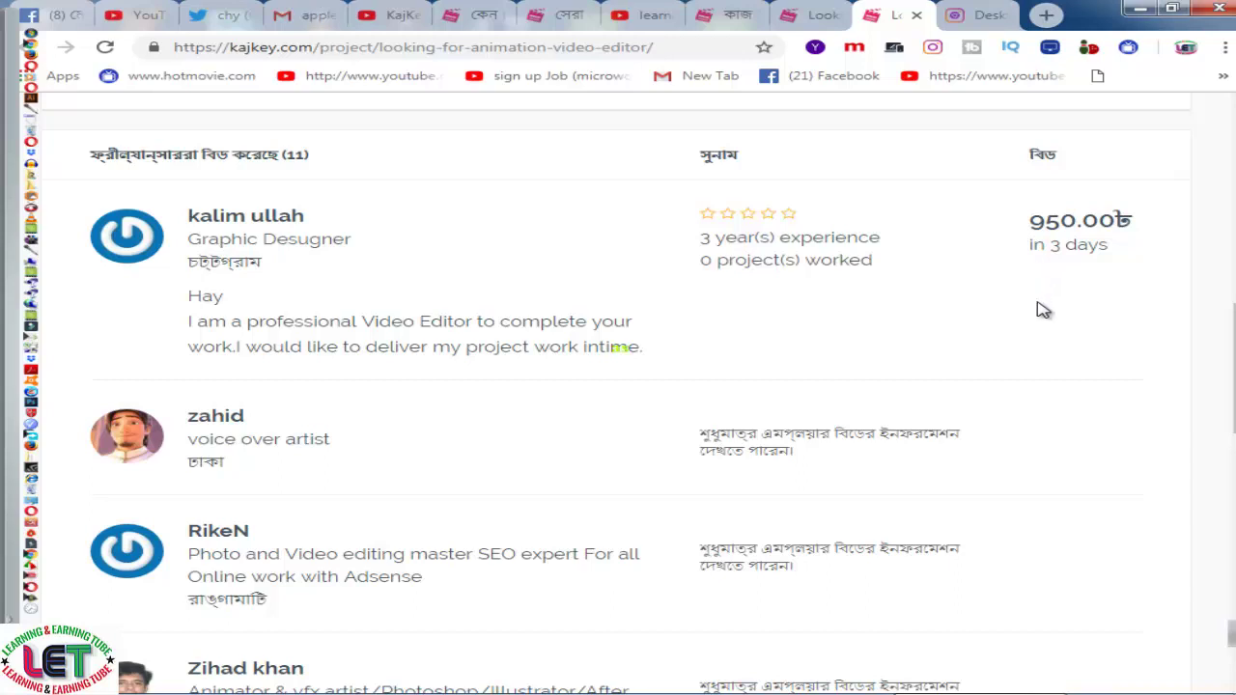
pyautogui.scroll(2, 1046, 328)
pyautogui.scroll(1, 884, 409)
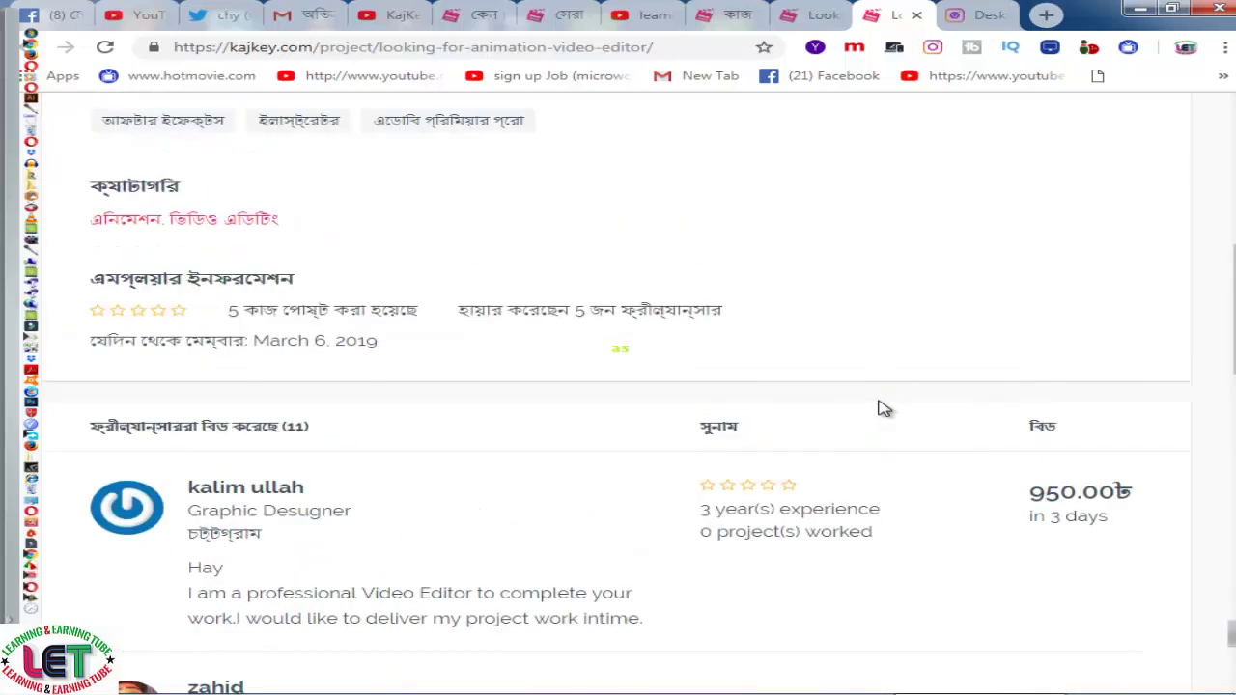
# Return to the projects list and open the project "Looking for Digital marketer & video editor"
pyautogui.click(825, 17)
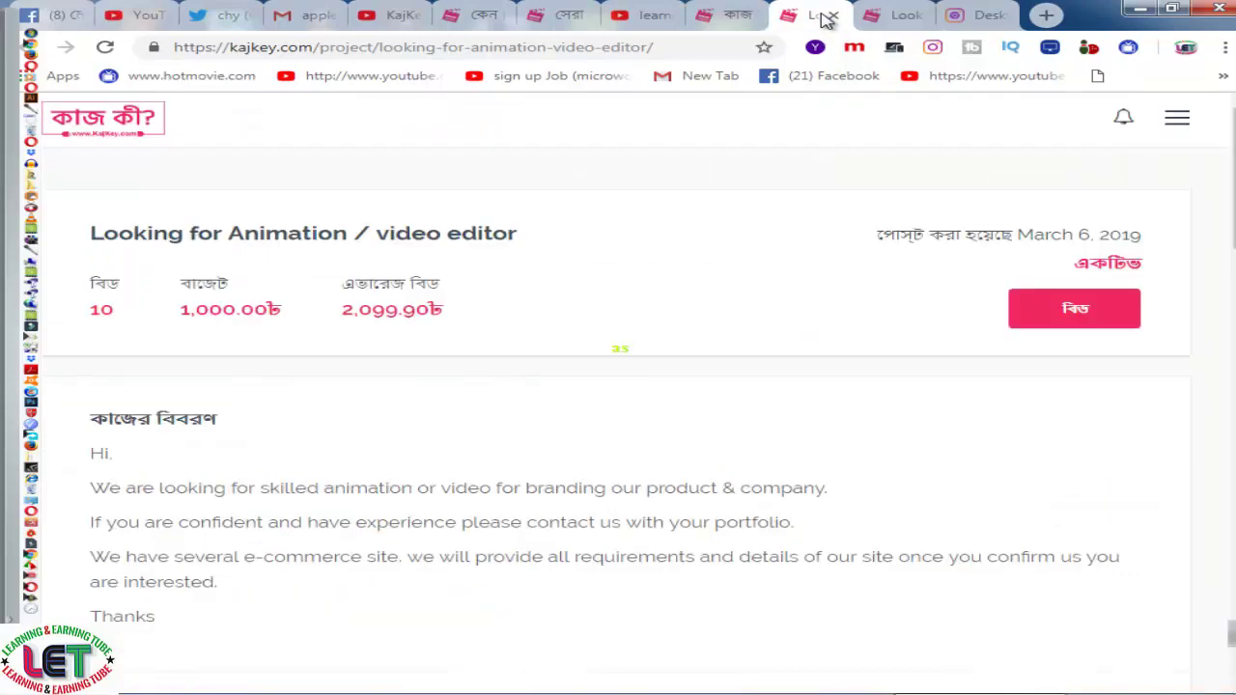
pyautogui.click(726, 18)
pyautogui.scroll(-3, 946, 354)
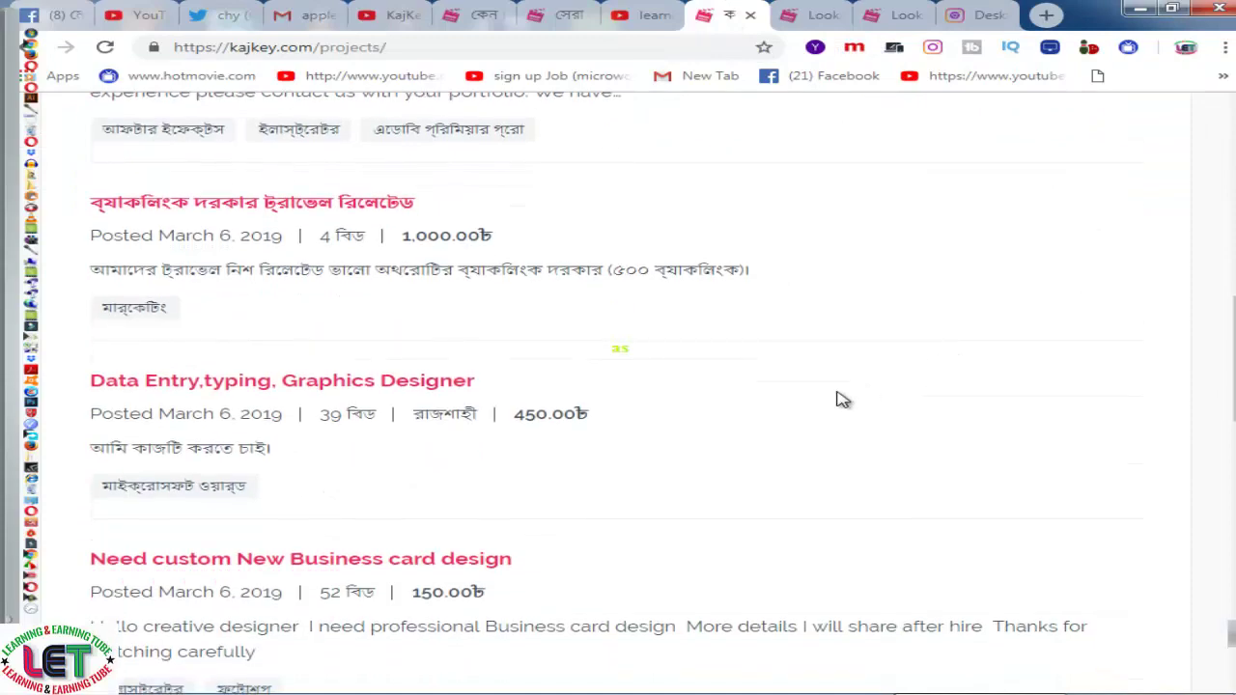
pyautogui.scroll(-1, 823, 399)
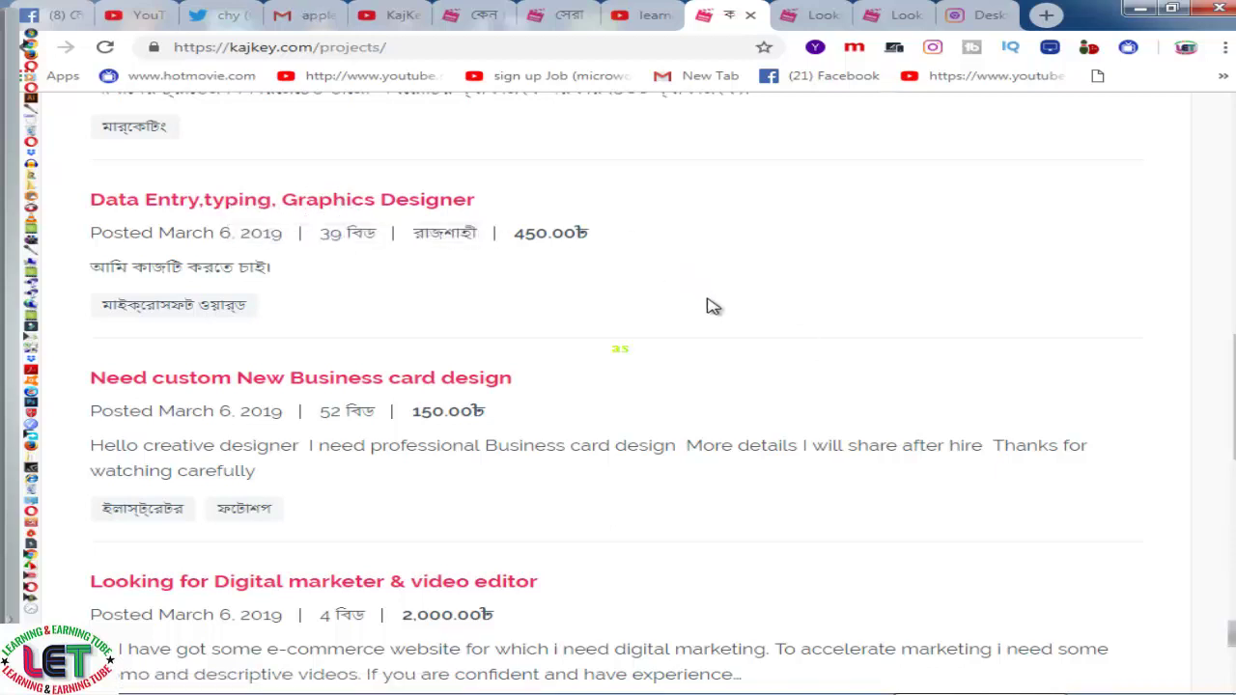
pyautogui.scroll(-1, 712, 306)
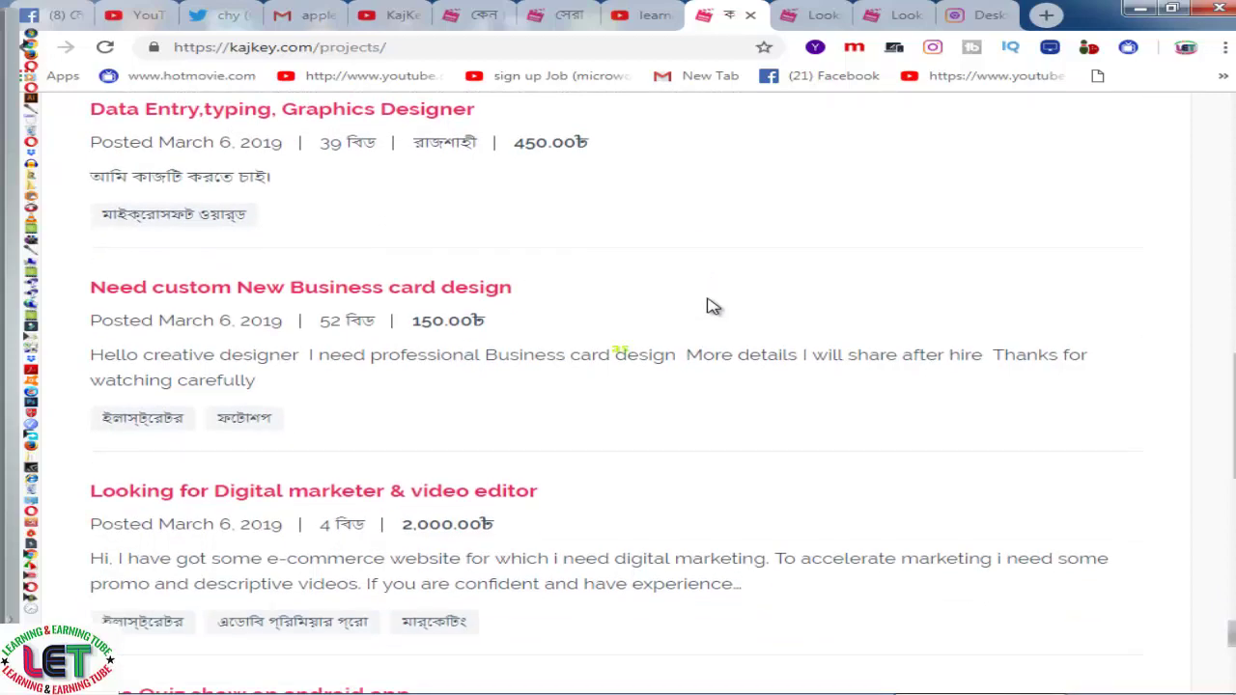
pyautogui.scroll(-2, 712, 307)
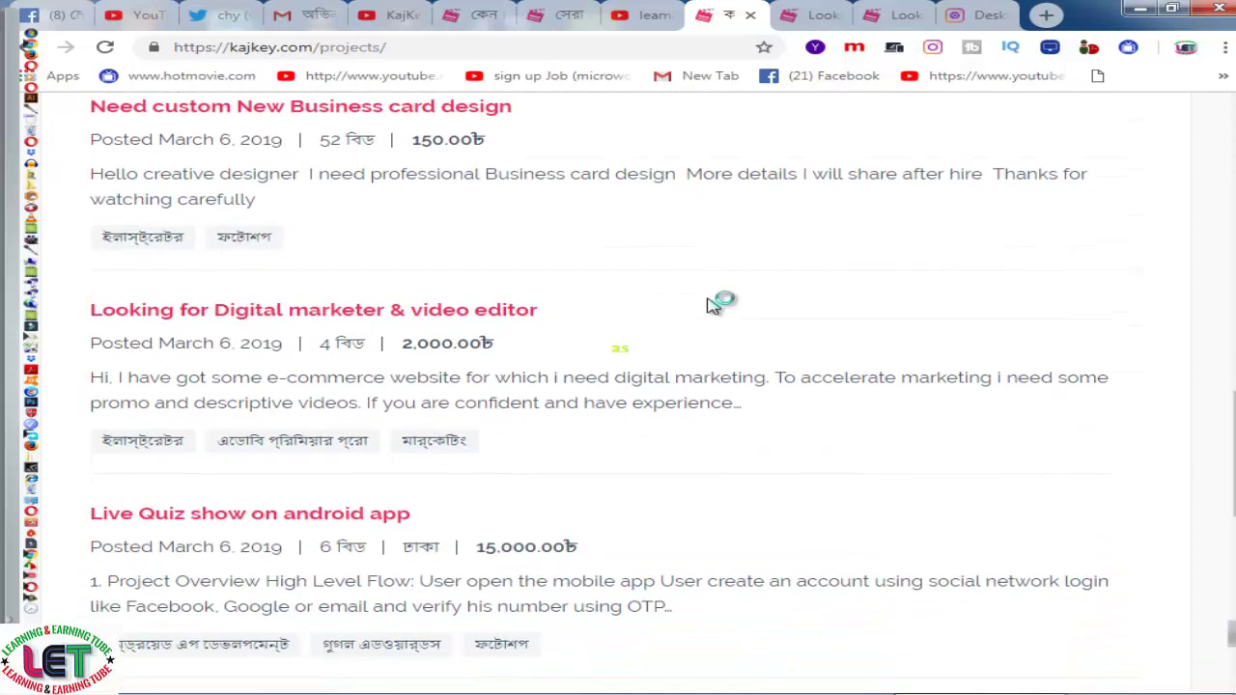
pyautogui.scroll(-1, 711, 306)
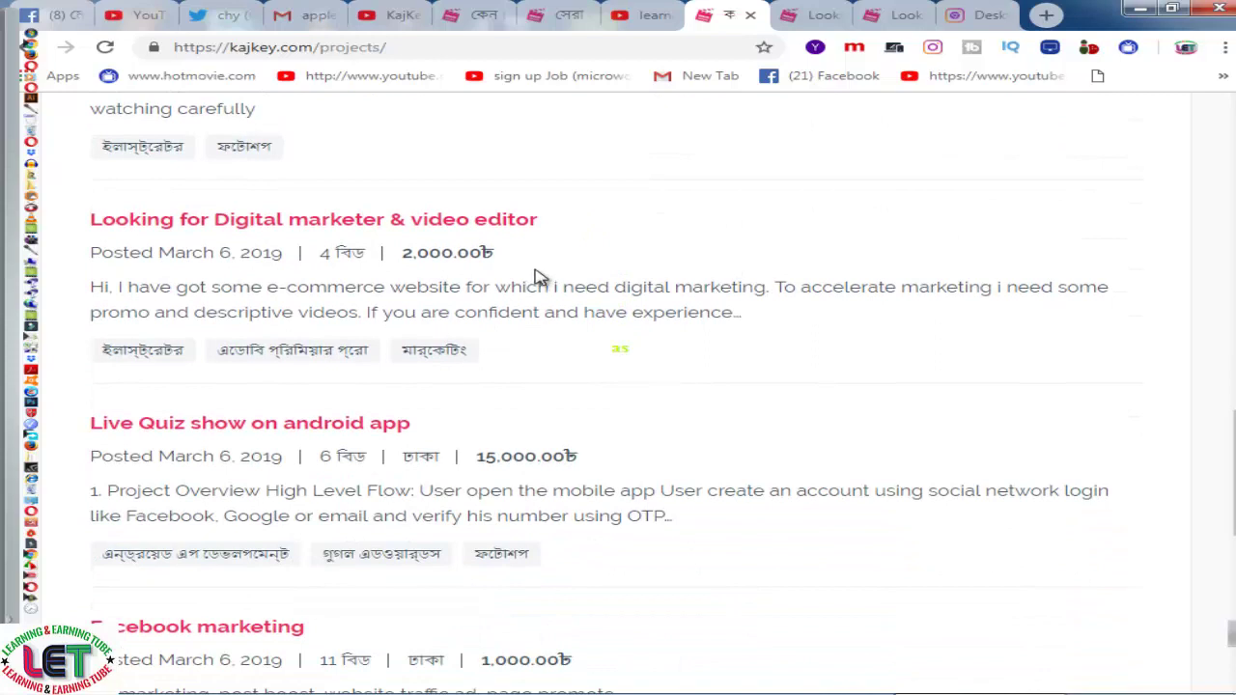
pyautogui.scroll(-1, 538, 277)
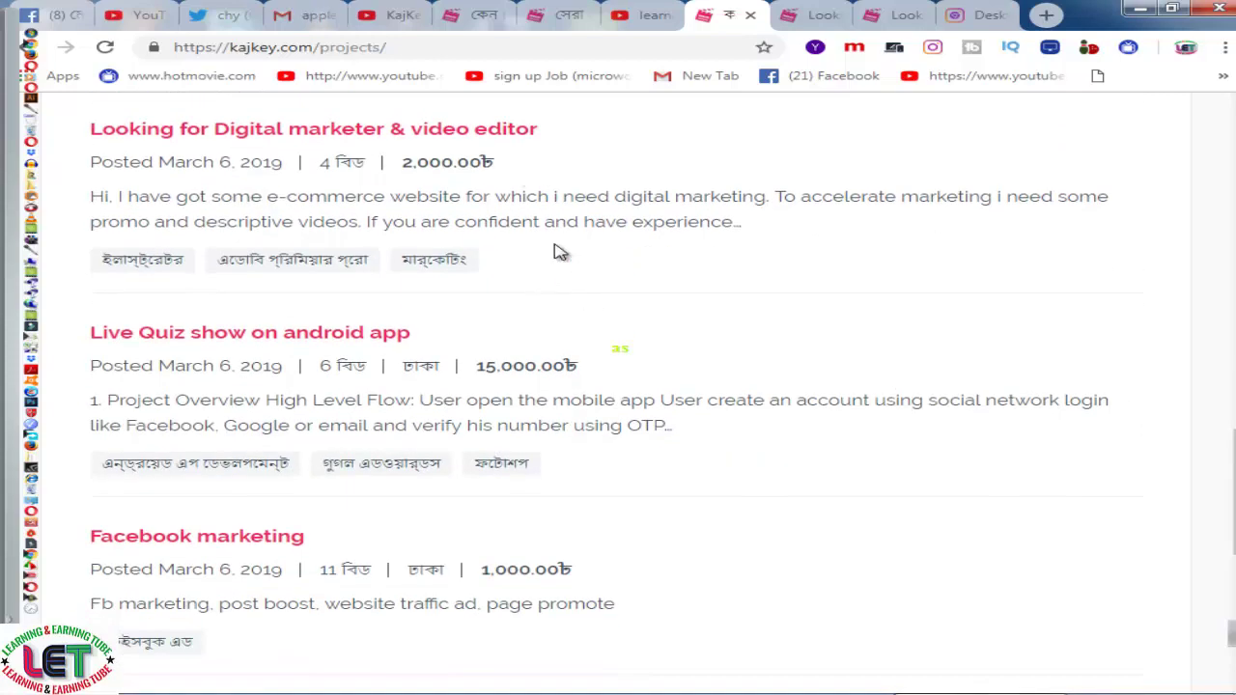
pyautogui.scroll(1, 552, 248)
pyautogui.click(510, 222)
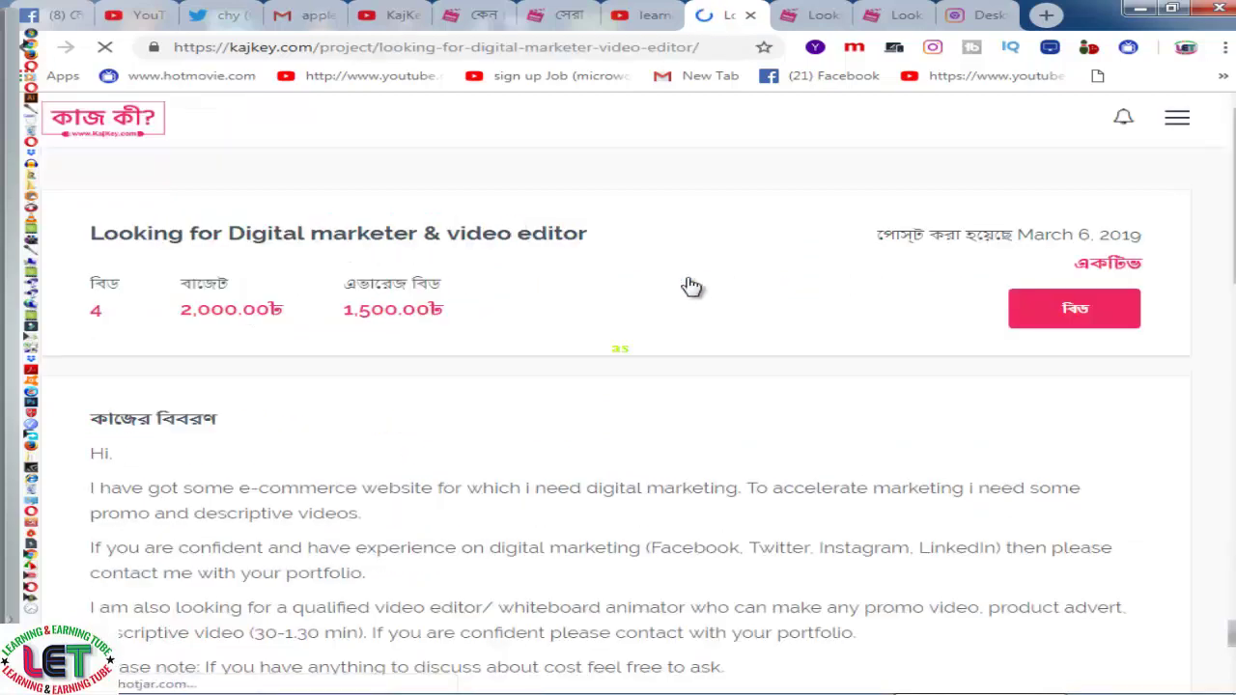
# Read the project's description, required skills, category and employer information
pyautogui.scroll(-2, 682, 367)
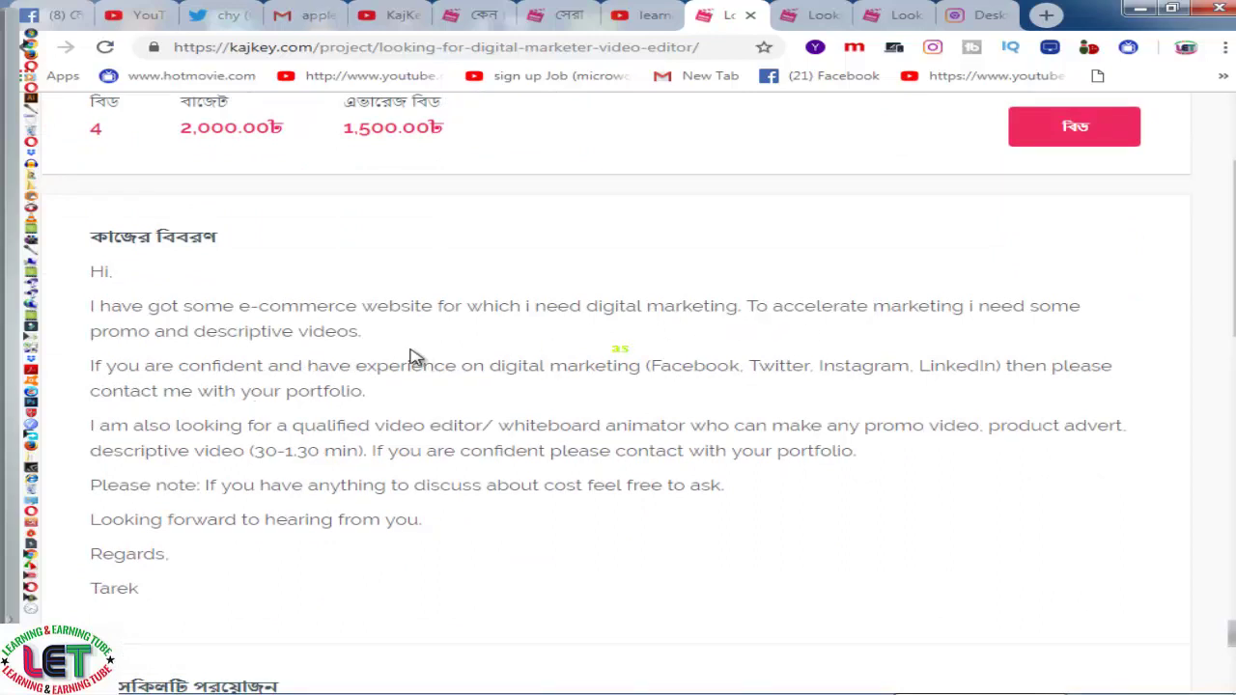
pyautogui.scroll(-1, 409, 356)
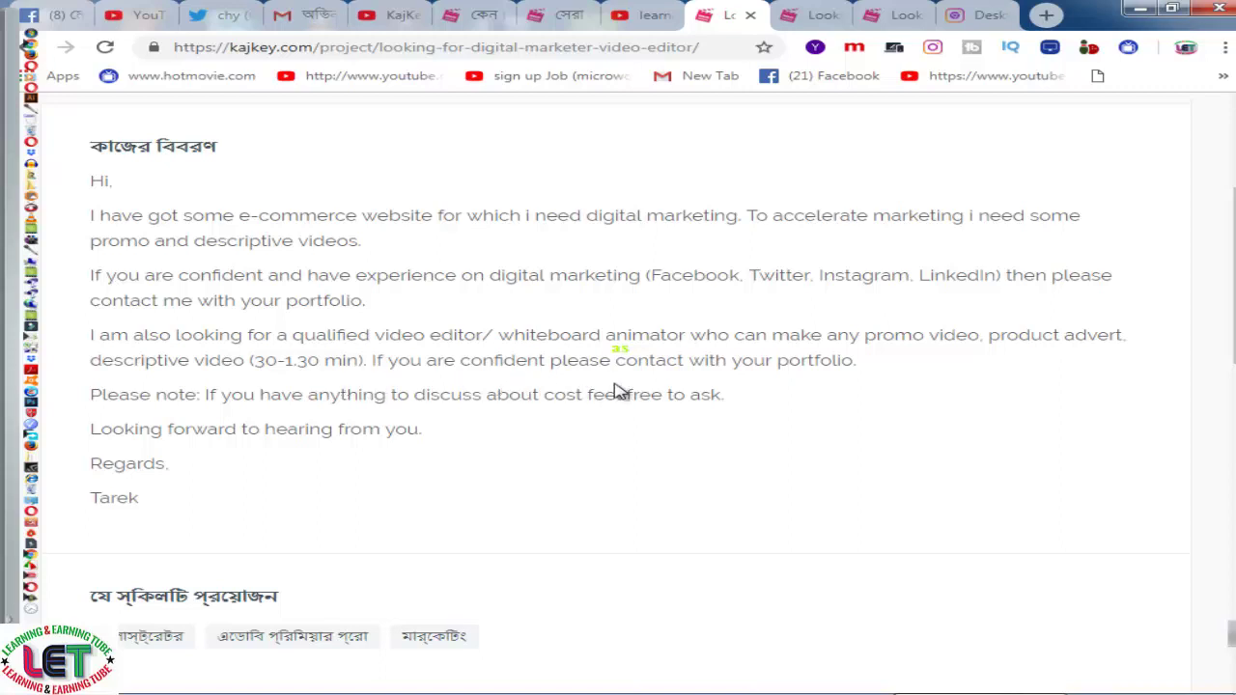
pyautogui.scroll(-1, 618, 390)
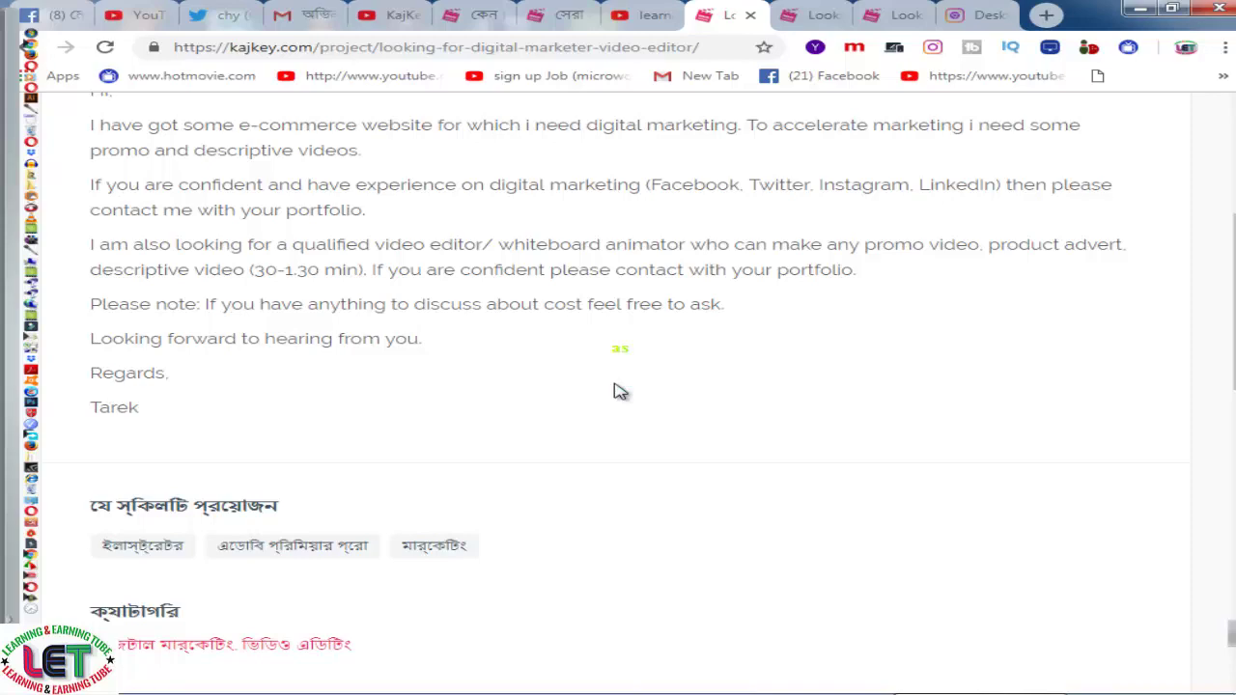
pyautogui.scroll(-1, 526, 401)
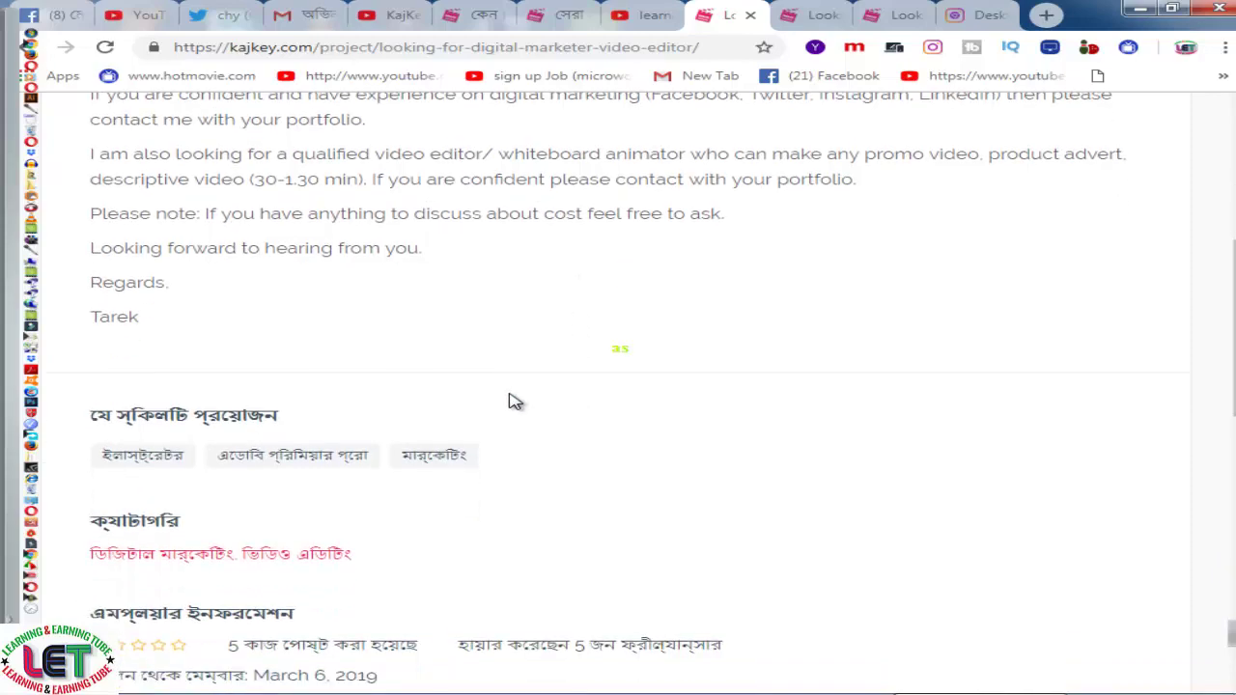
pyautogui.scroll(-1, 512, 403)
pyautogui.scroll(4, 579, 415)
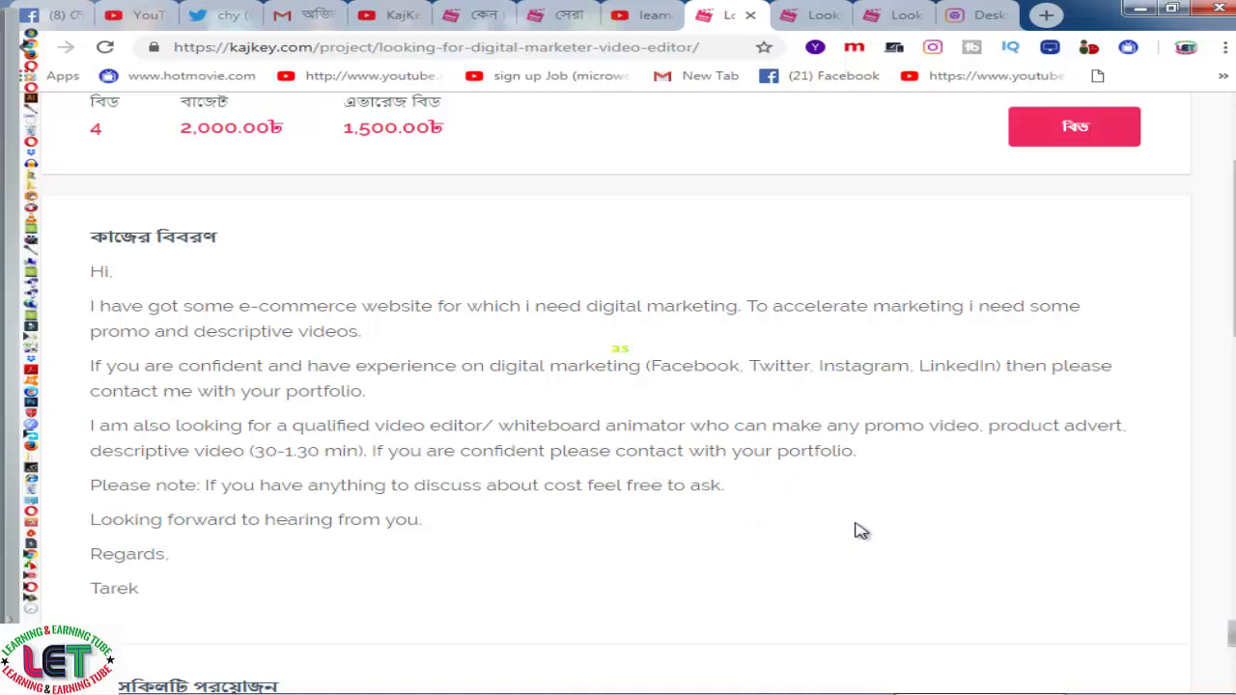
pyautogui.click(1090, 128)
pyautogui.click(364, 285)
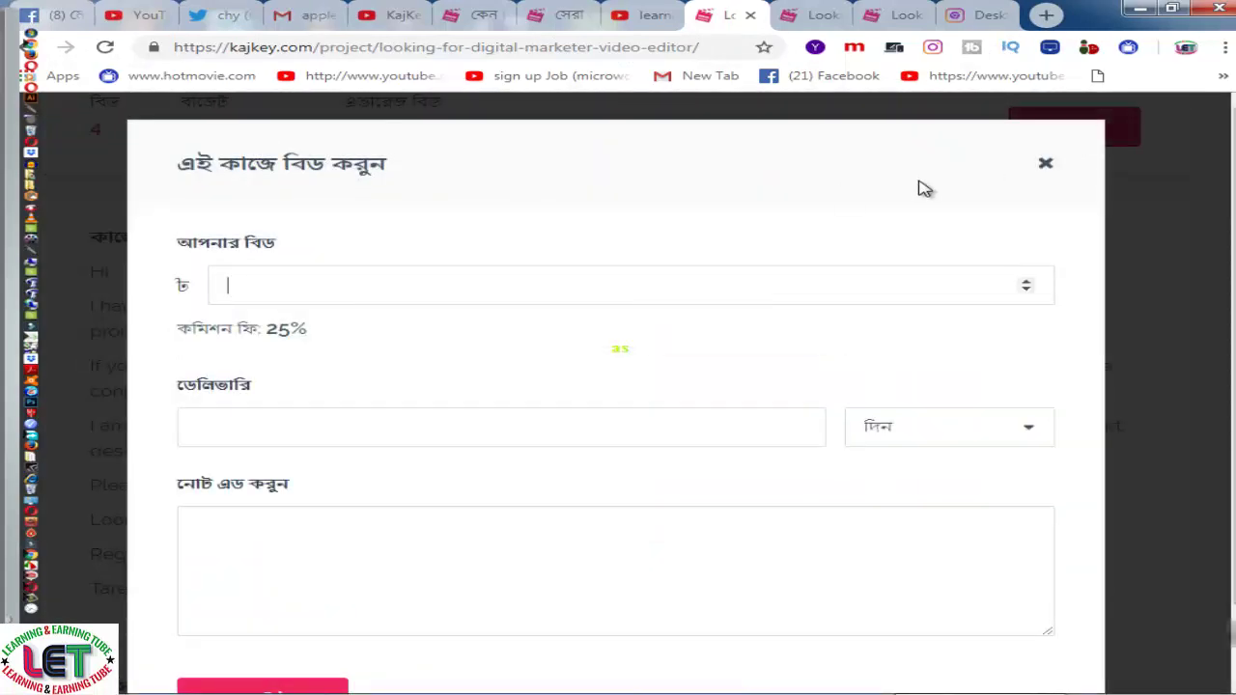
pyautogui.click(1045, 163)
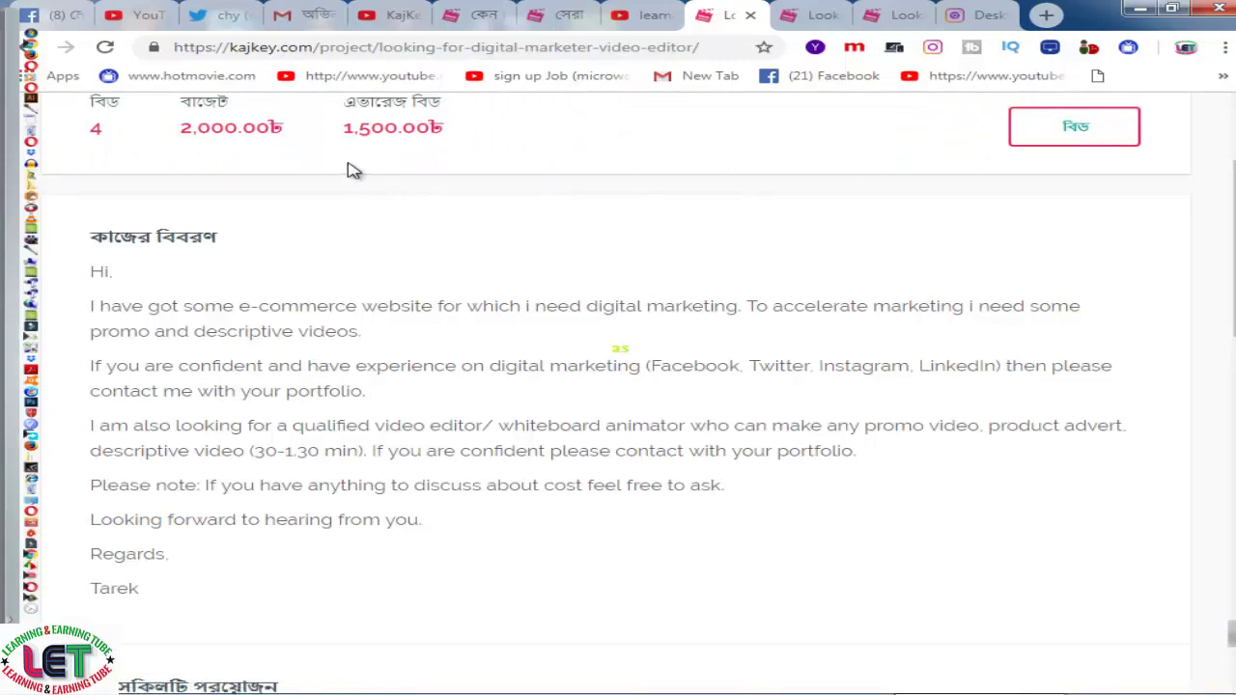
# Start a bid on this project with an amount of 1450 taka and a delivery time of 6 days
pyautogui.click(1078, 134)
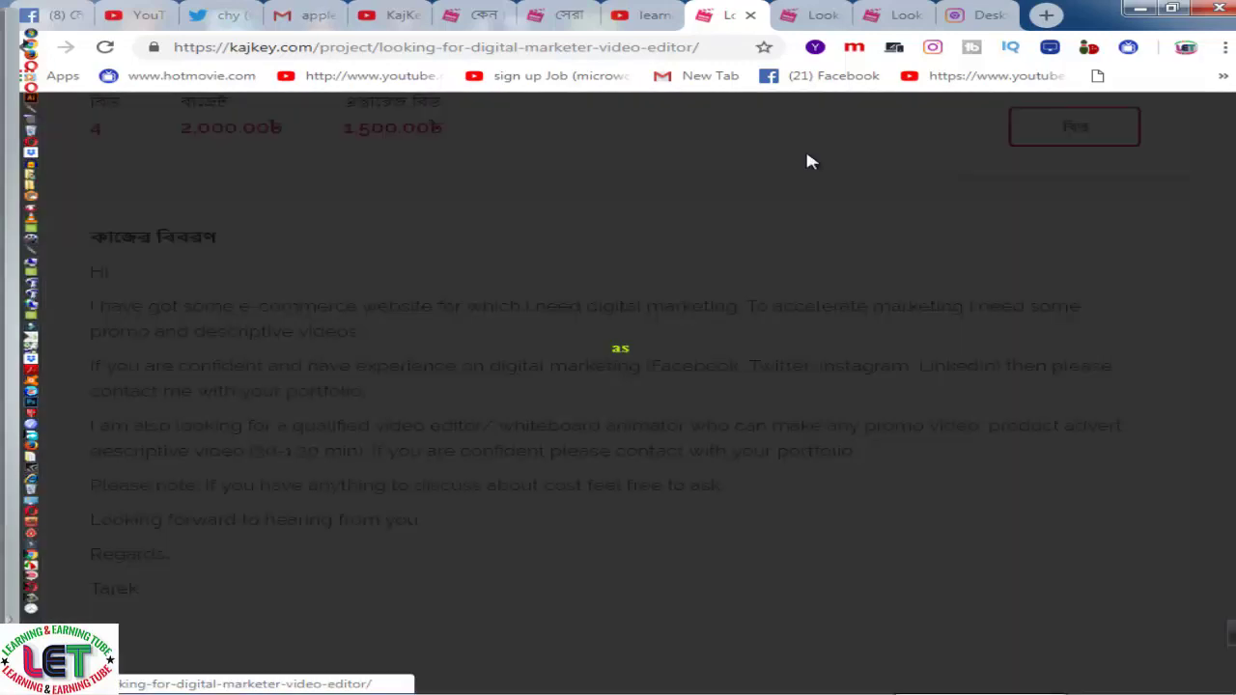
pyautogui.click(340, 285)
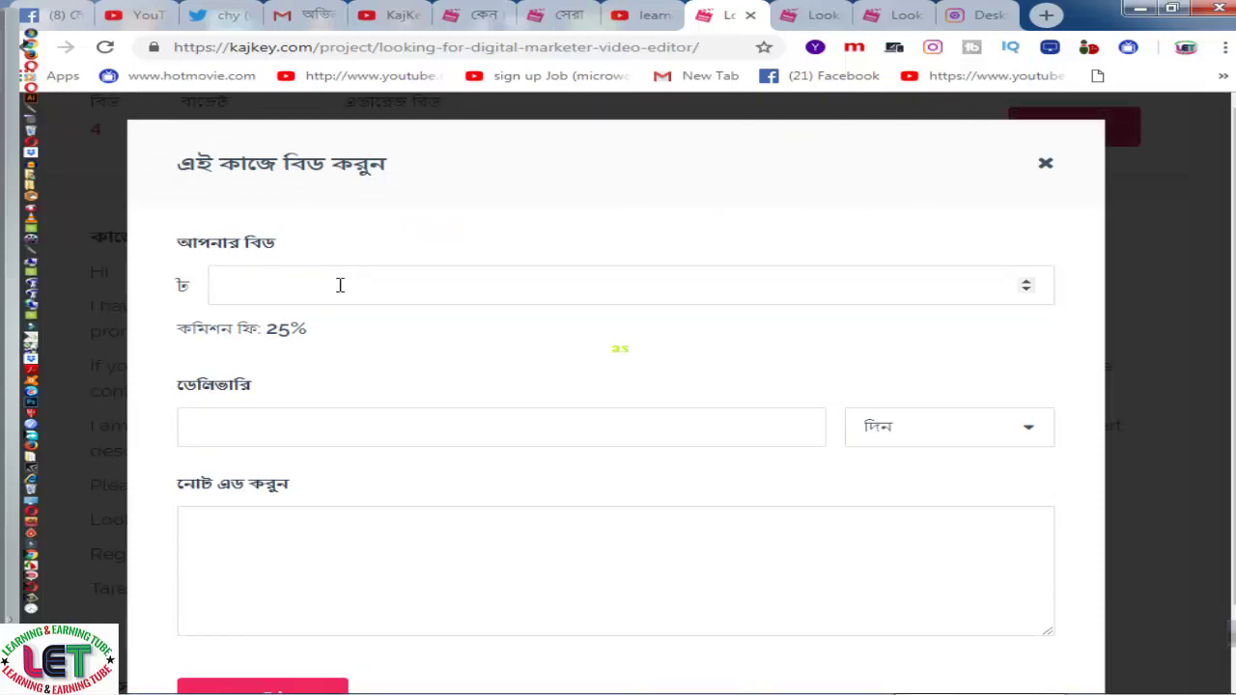
pyautogui.write('2')
pyautogui.press('BackSpace')
pyautogui.write('1450')
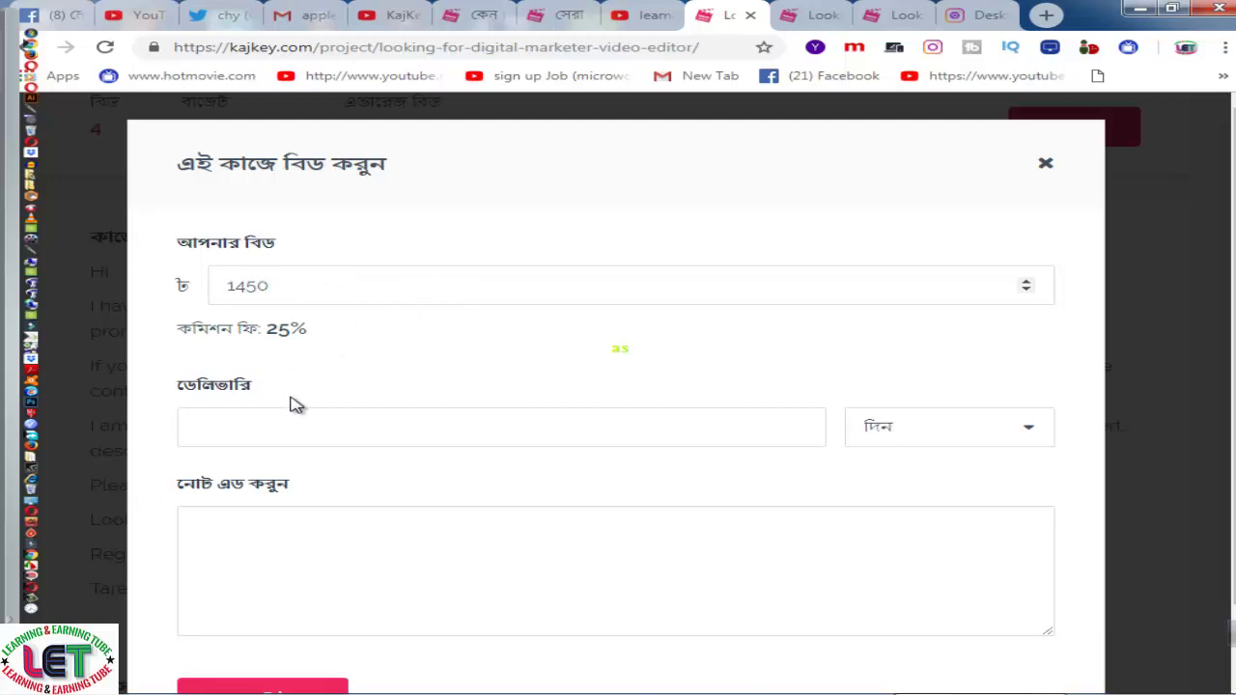
pyautogui.click(291, 432)
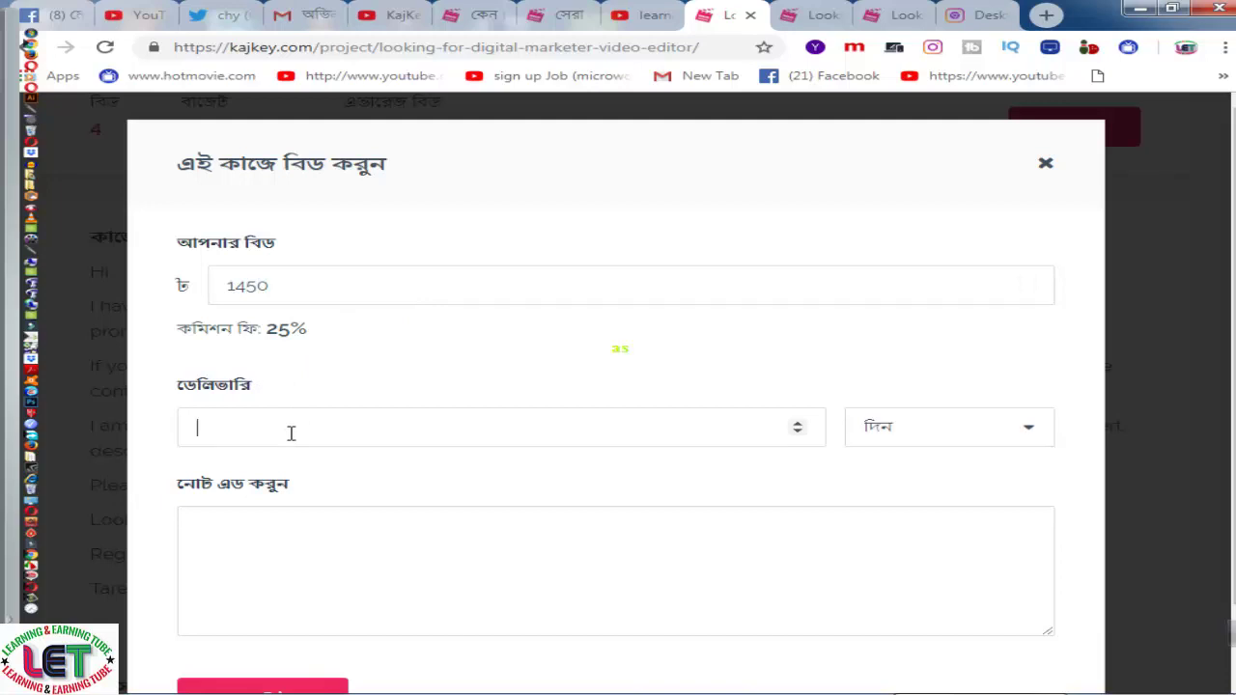
pyautogui.write('6')
# Write the three-line bid note "Hay", "I am a professional Video editor to complete your project work." and "Thanks."
pyautogui.click(251, 538)
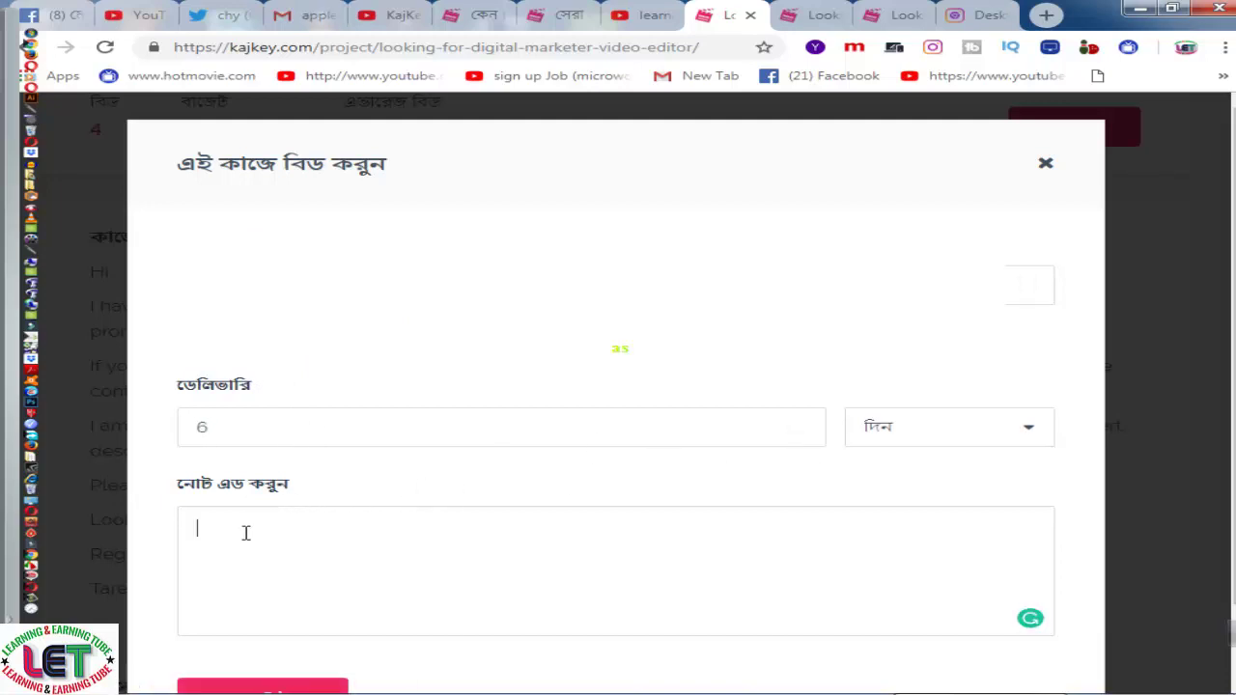
pyautogui.write('H')
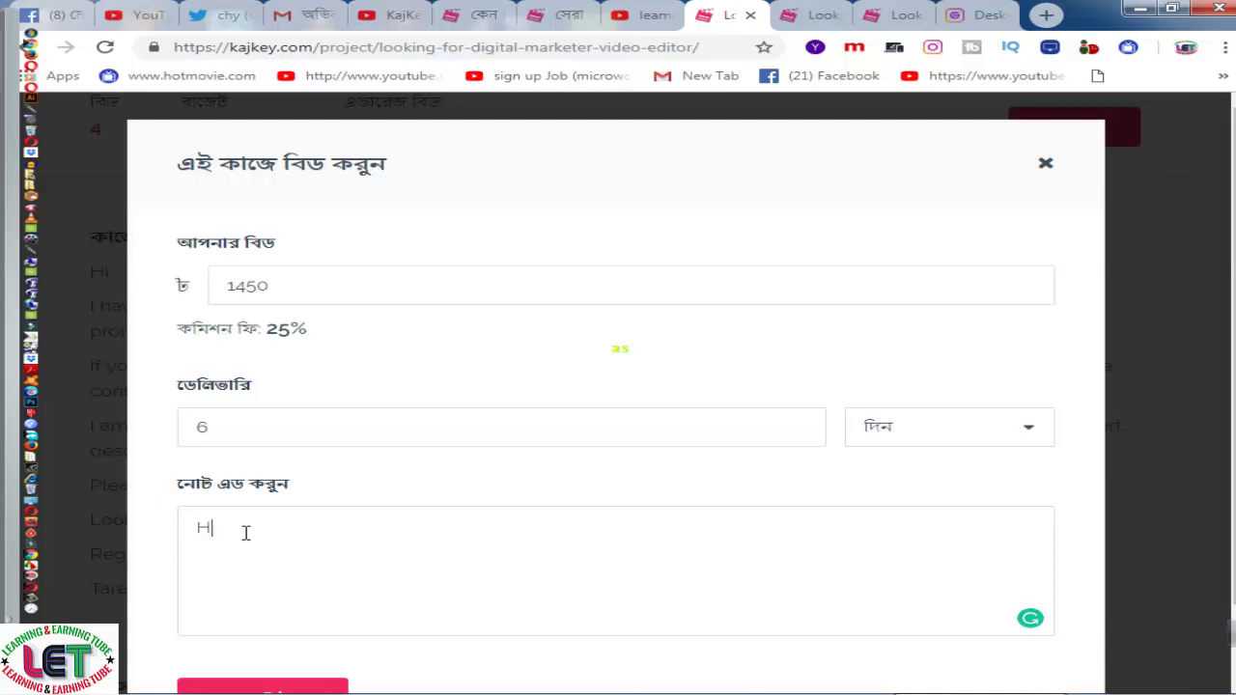
pyautogui.write('ai')
pyautogui.press('BackSpace')
pyautogui.write('y')
pyautogui.press('Return')
pyautogui.write('I am a ')
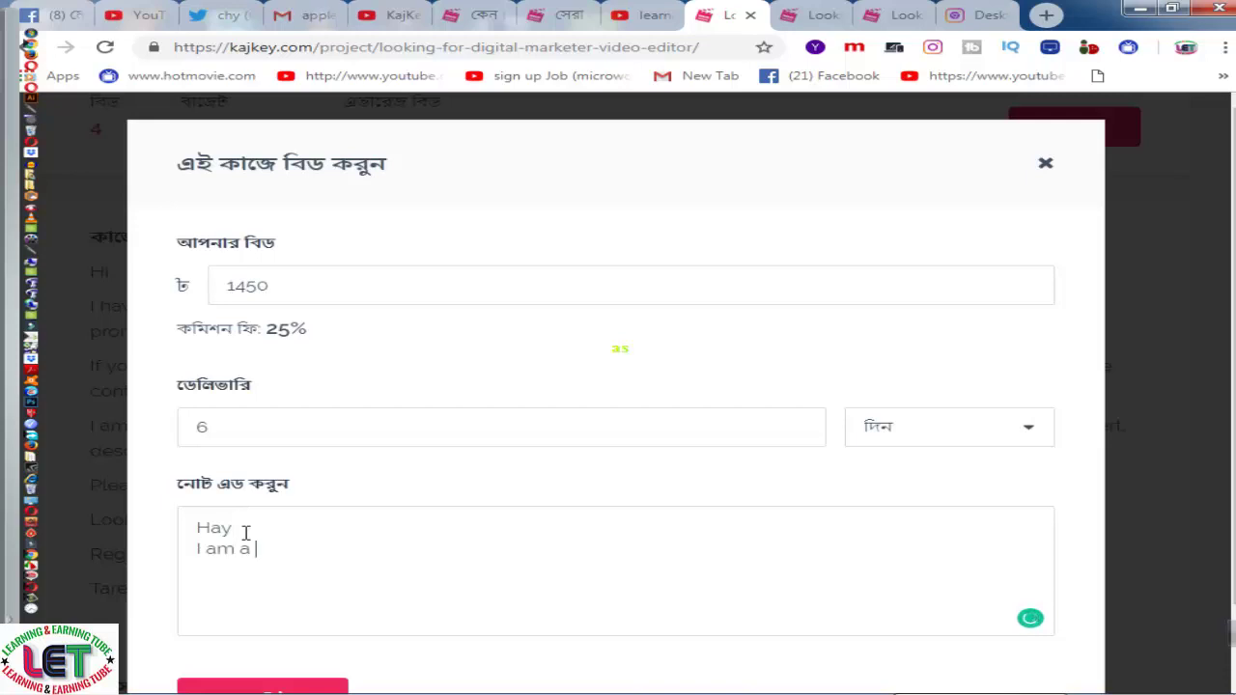
pyautogui.write('profes')
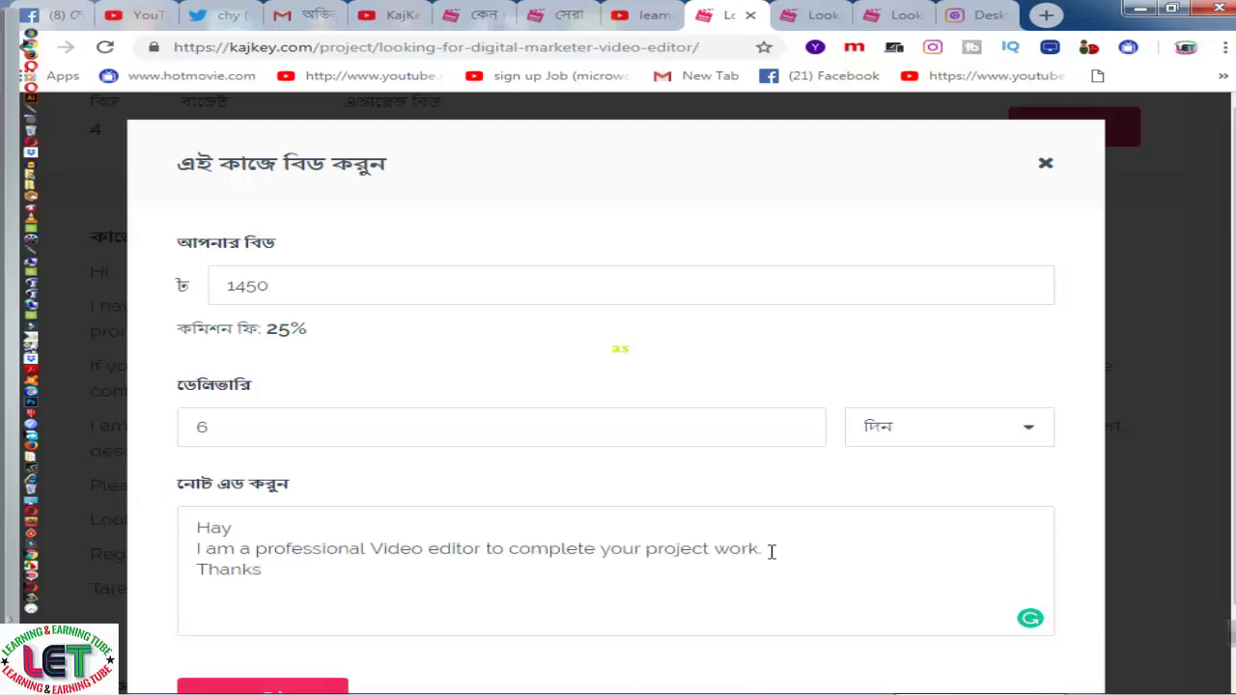
pyautogui.write('.')
# Check the entered bid amount and submit the bid for the digital marketer and video editor project
pyautogui.scroll(-1, 773, 551)
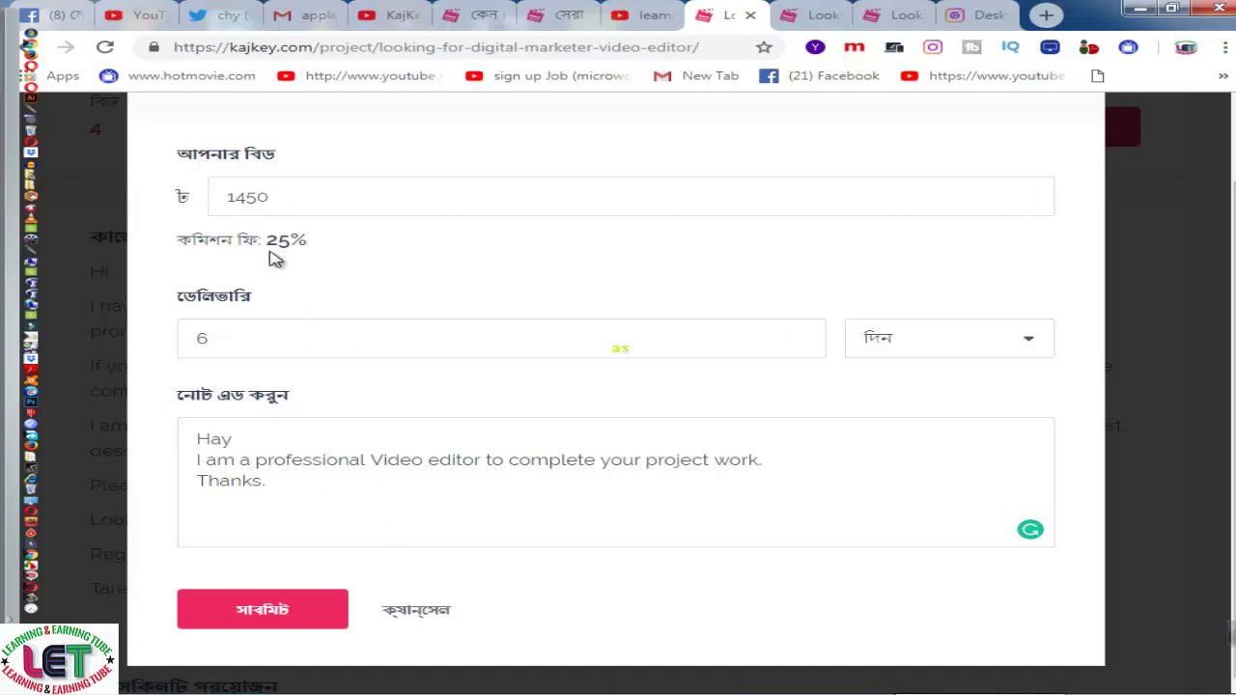
pyautogui.click(281, 197)
pyautogui.doubleClick(259, 198)
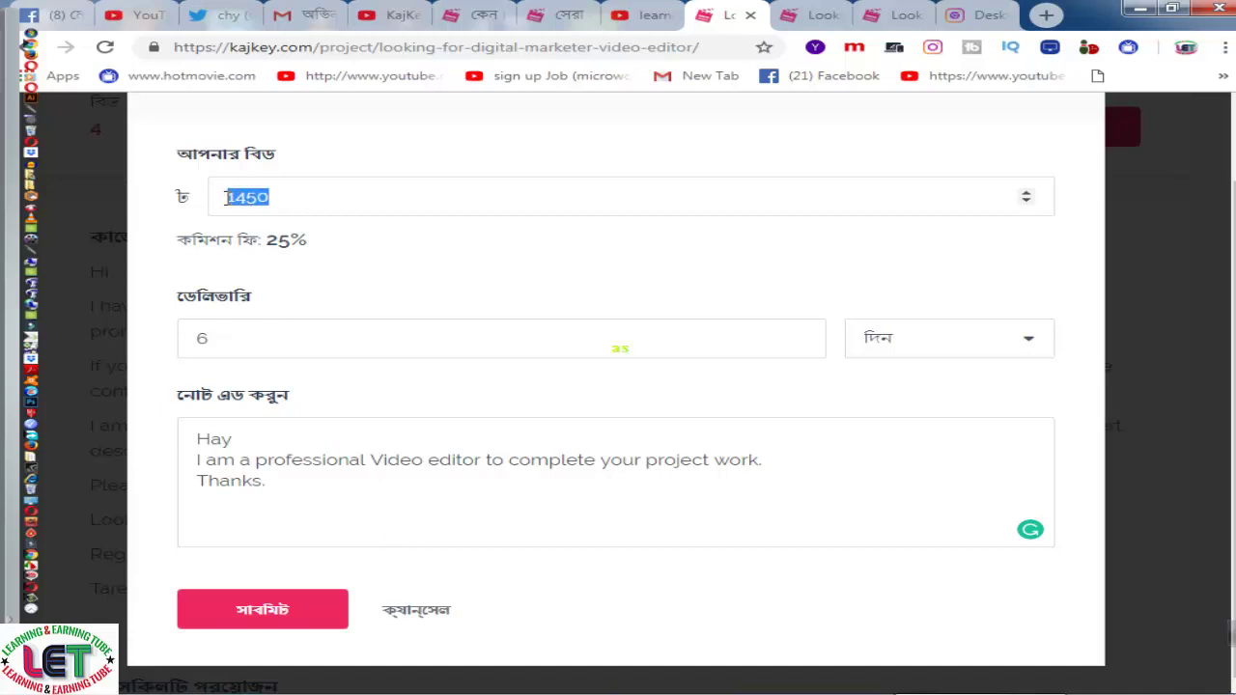
pyautogui.click(315, 240)
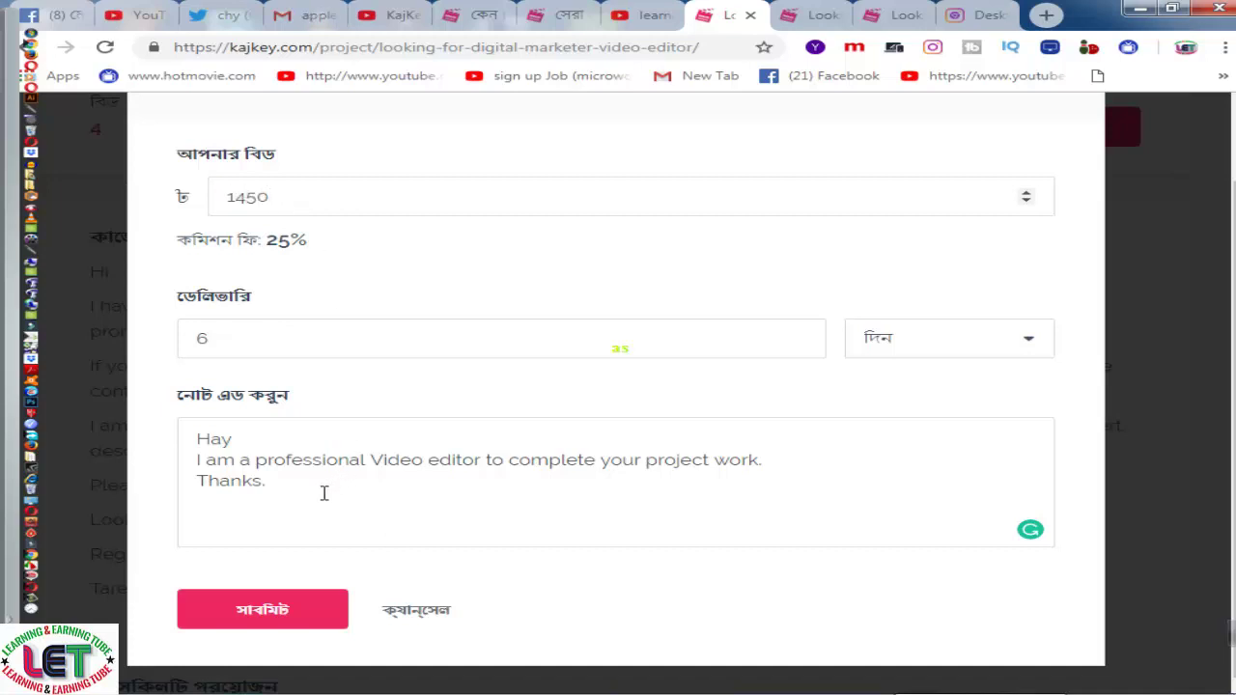
pyautogui.click(284, 616)
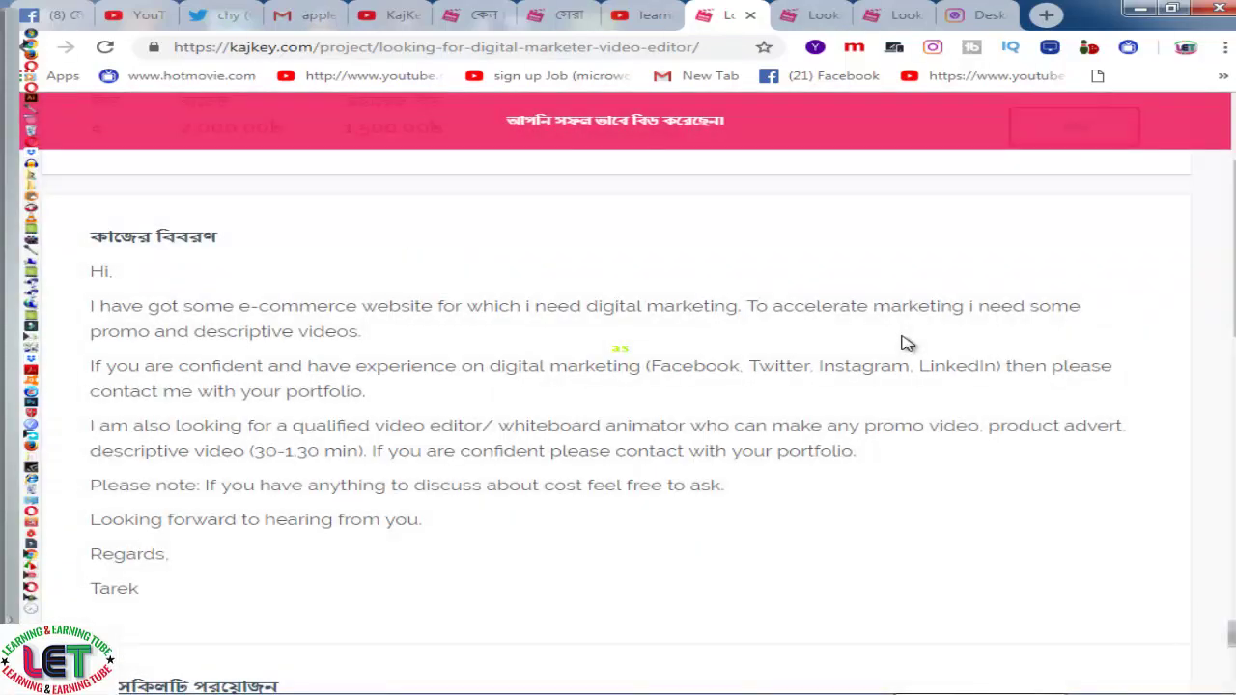
# Examine the freelancer bid list on the digital marketer and video editor project, including the submitted bid's amount, delivery time and note
pyautogui.scroll(-7, 734, 414)
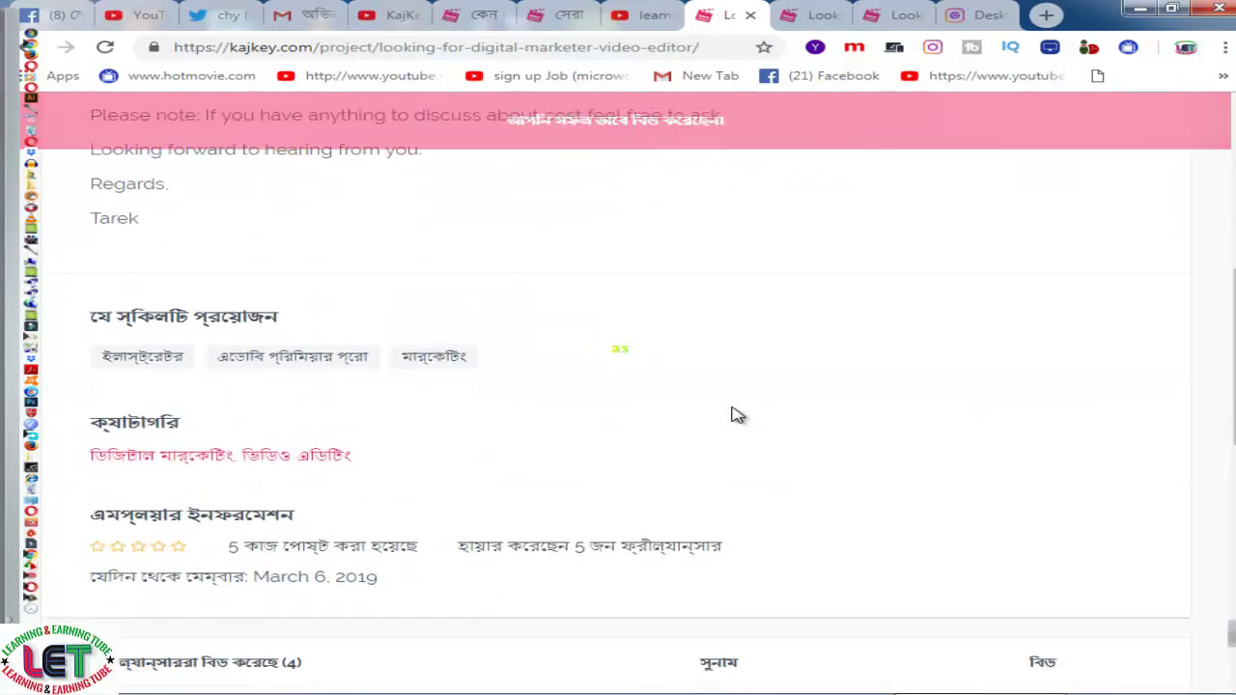
pyautogui.scroll(-2, 731, 415)
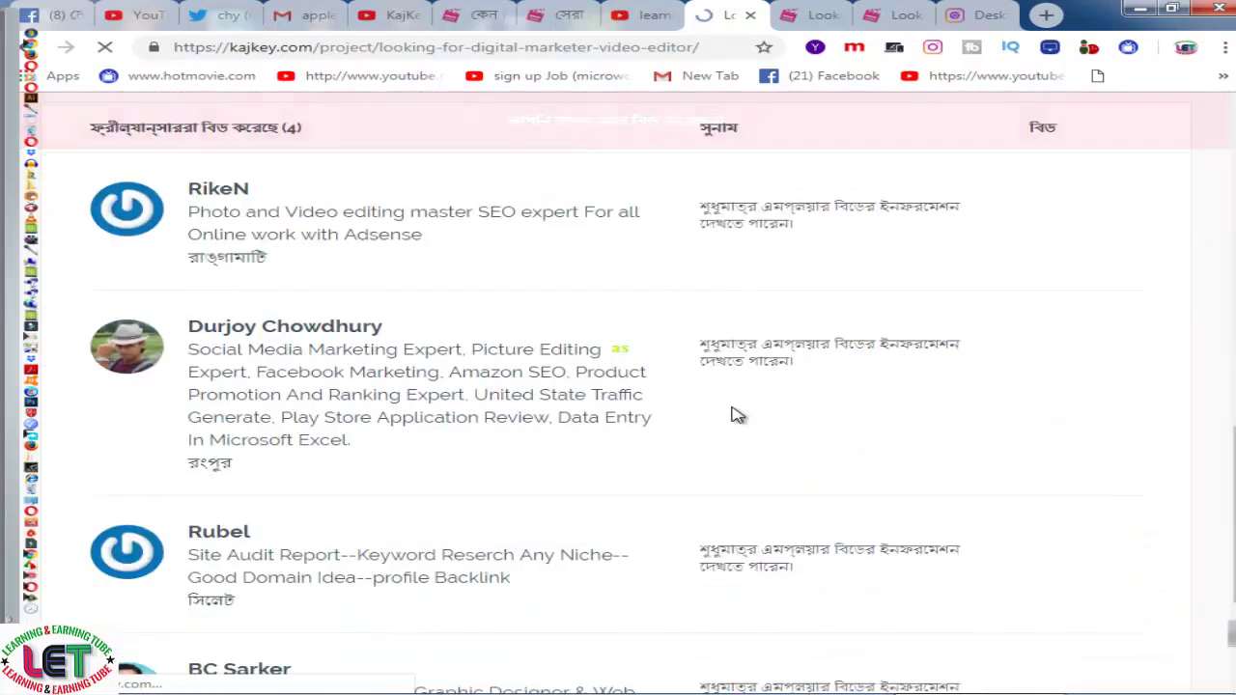
pyautogui.scroll(3, 731, 415)
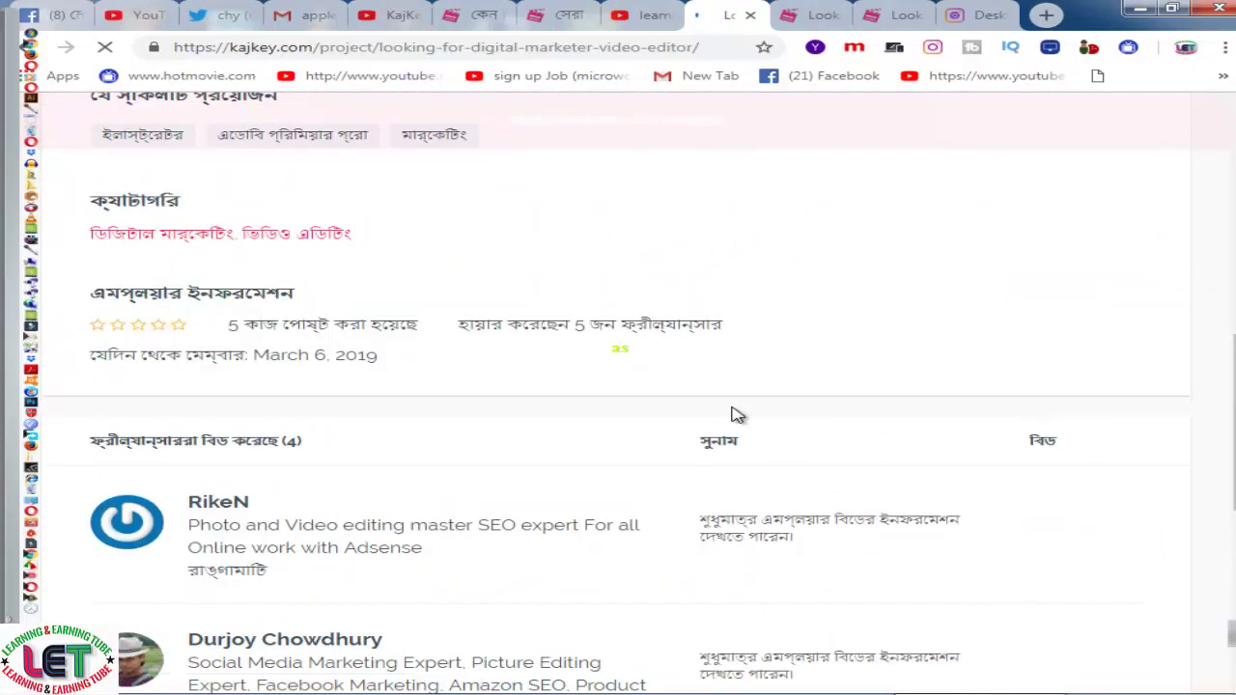
pyautogui.scroll(-4, 731, 455)
pyautogui.scroll(2, 731, 455)
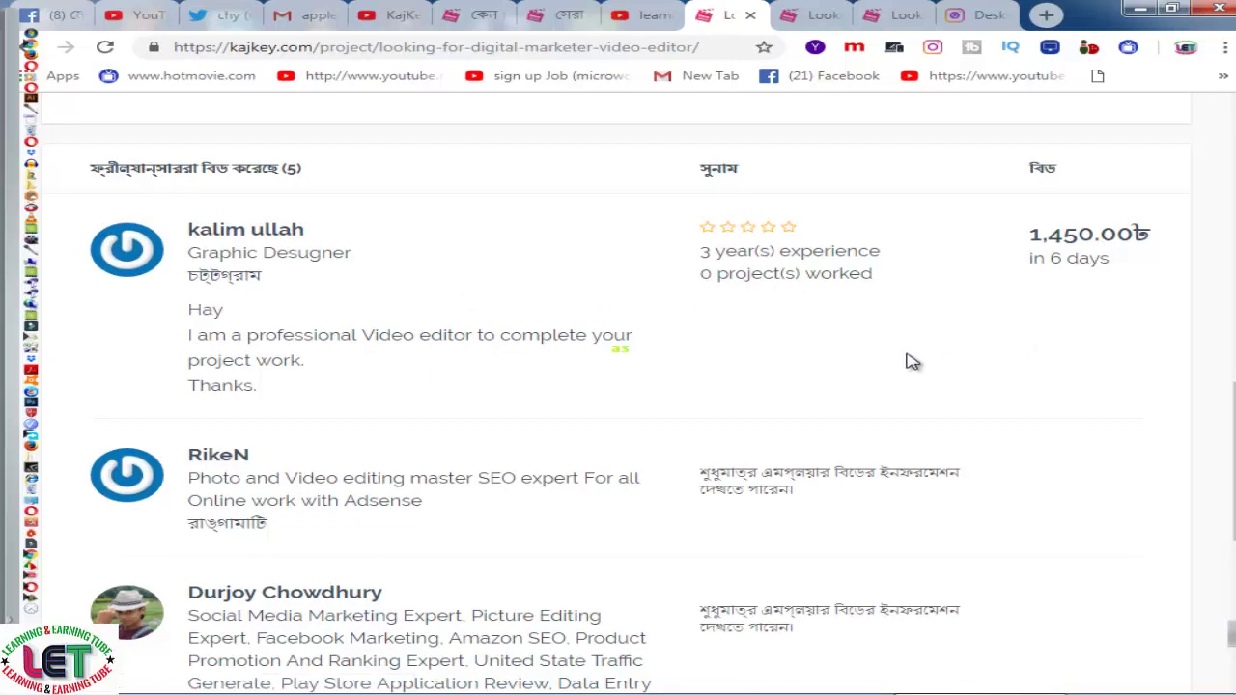
pyautogui.scroll(-1, 912, 359)
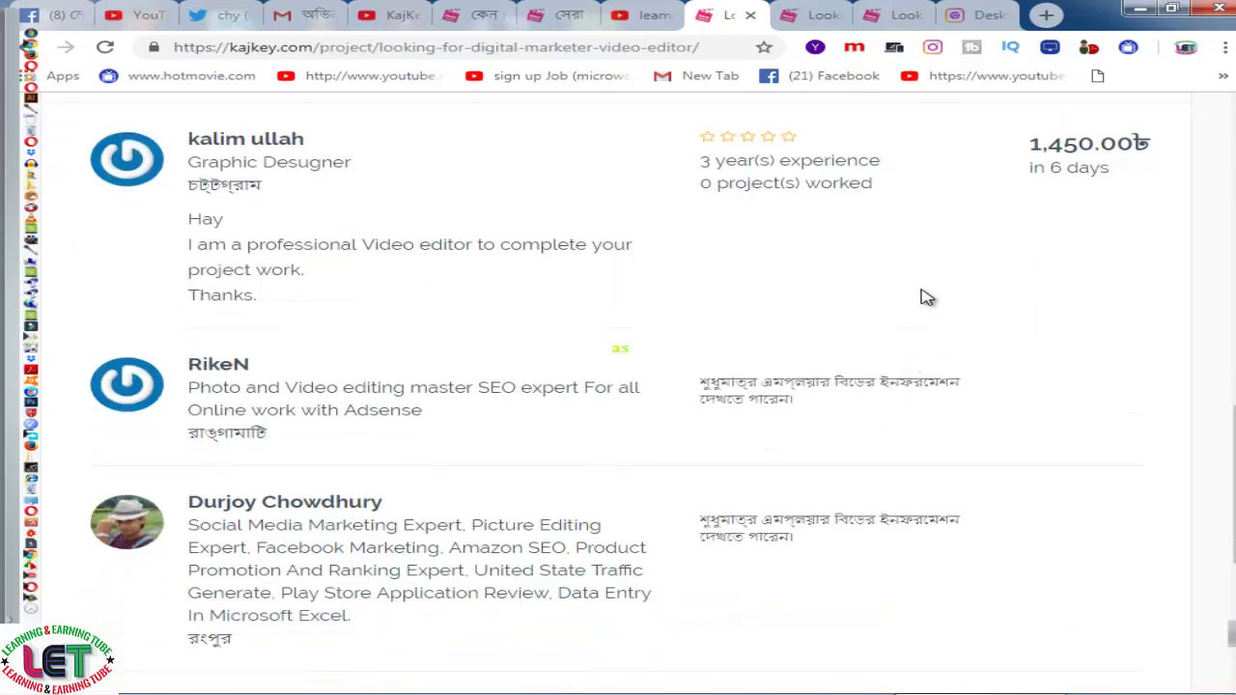
pyautogui.scroll(-2, 925, 298)
pyautogui.scroll(-3, 926, 297)
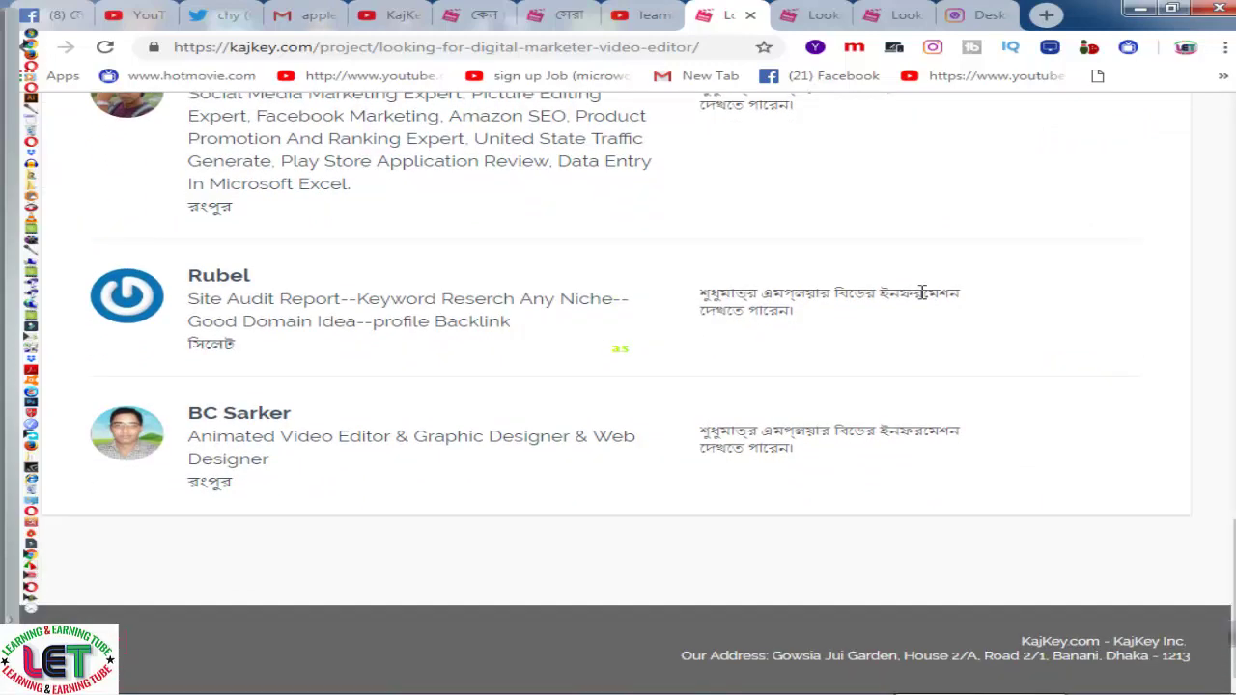
pyautogui.scroll(4, 925, 298)
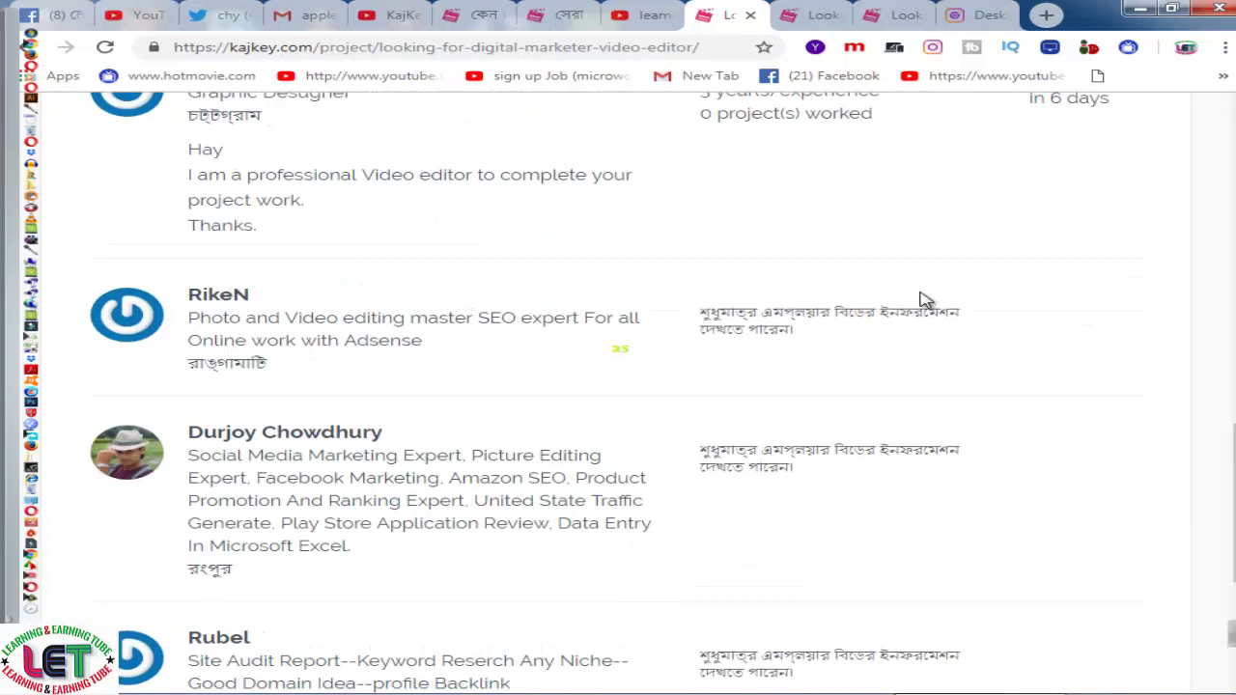
pyautogui.scroll(-3, 925, 299)
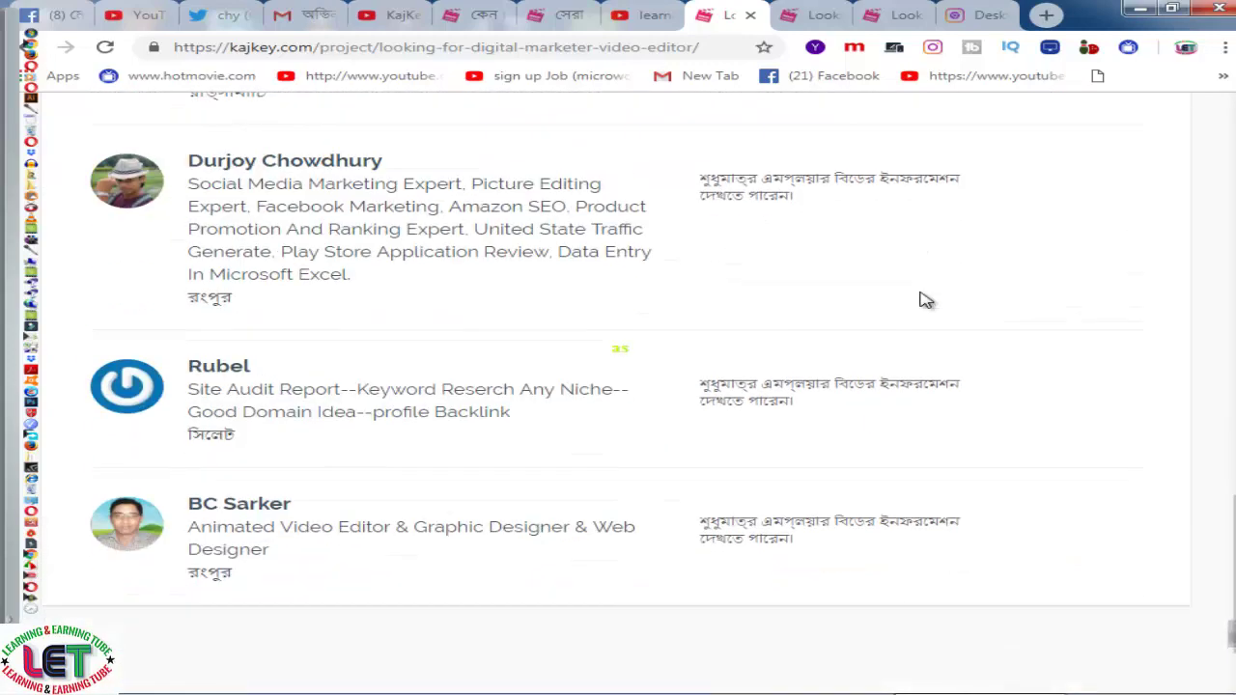
pyautogui.scroll(-1, 924, 300)
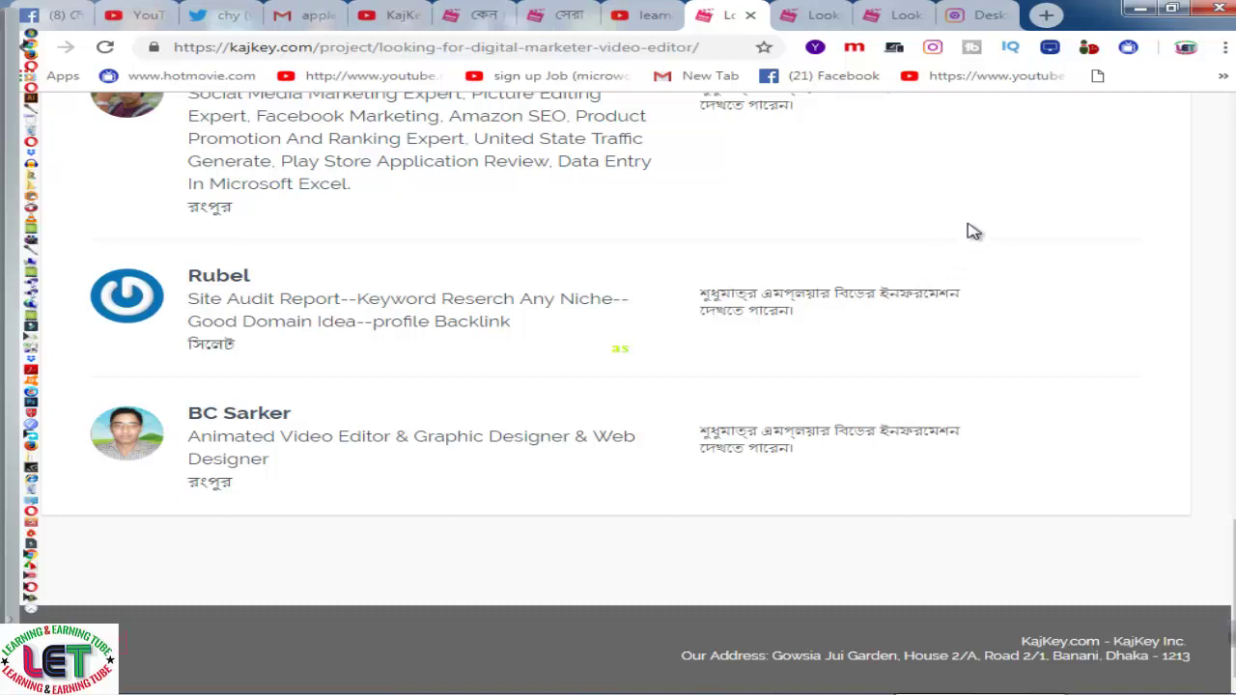
# Switch to the YouTube channel's videos page that is already open
pyautogui.click(662, 18)
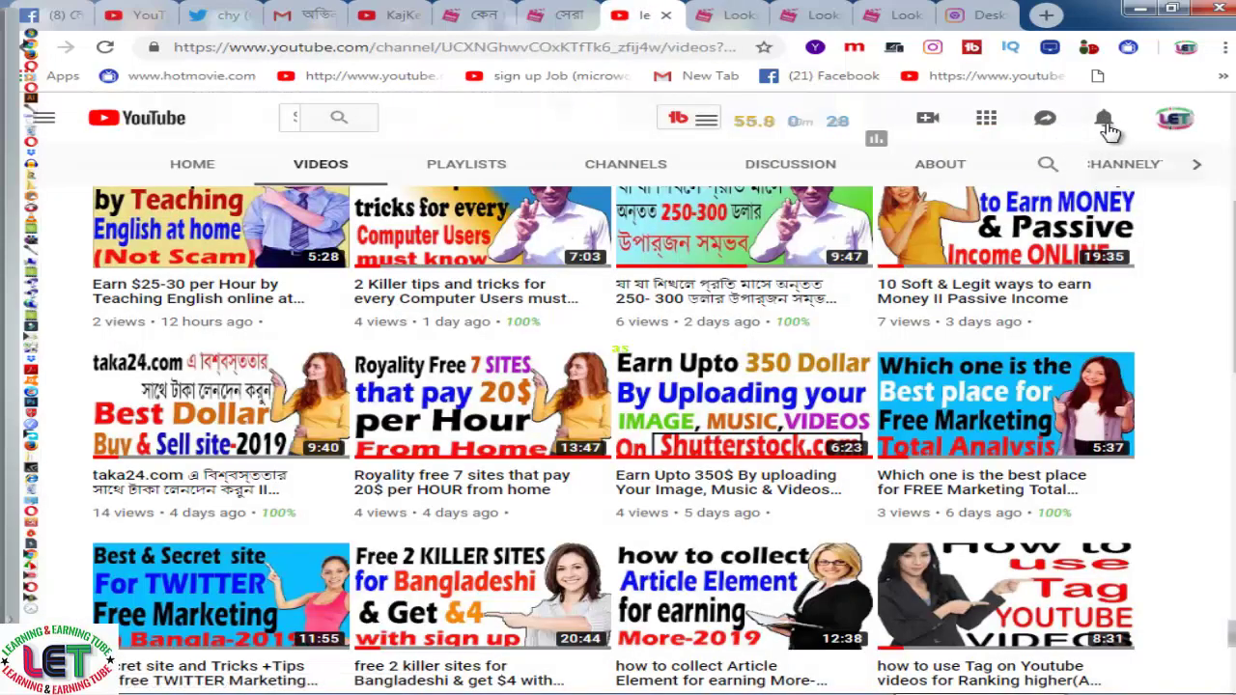